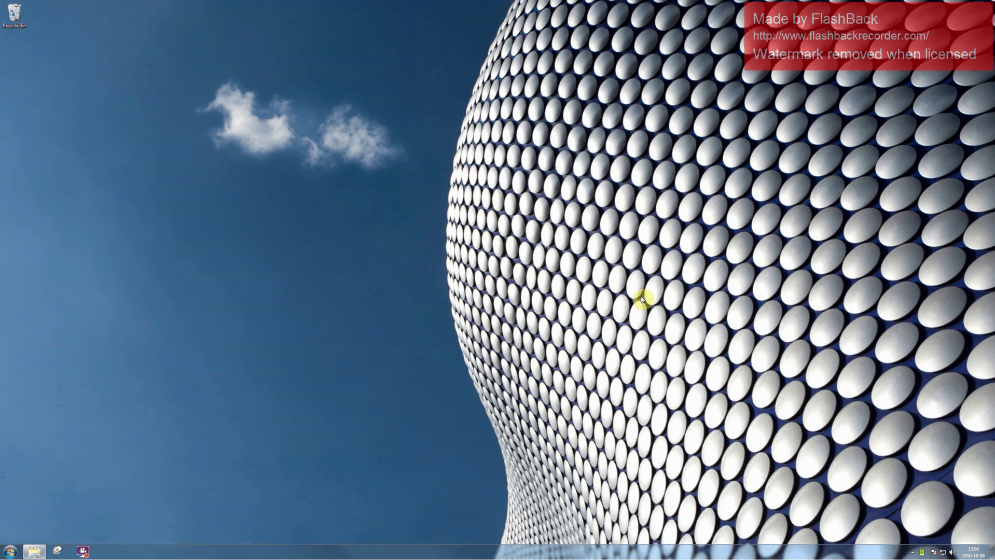
{"action": "left_click", "coordinate": [11, 552]}
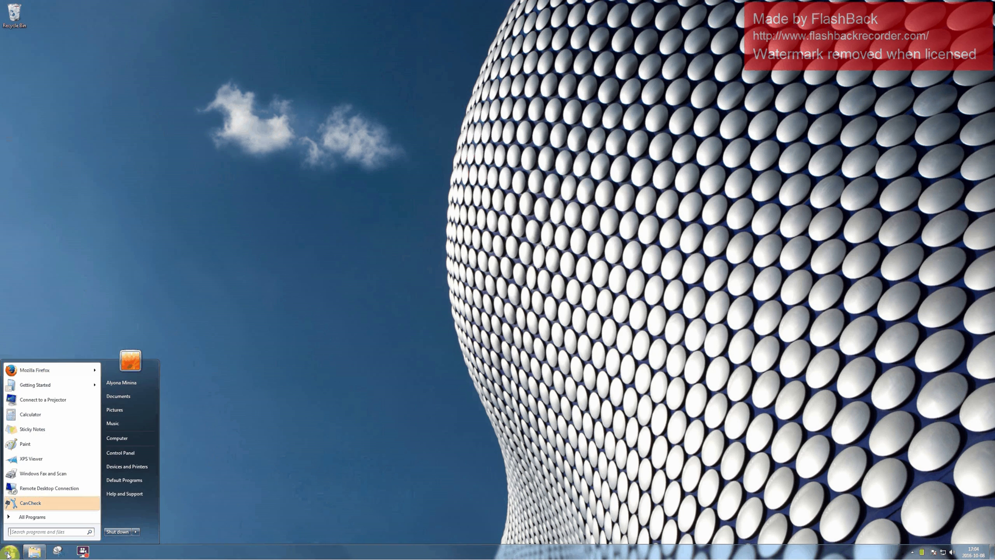
{"action": "right_click", "coordinate": [137, 438]}
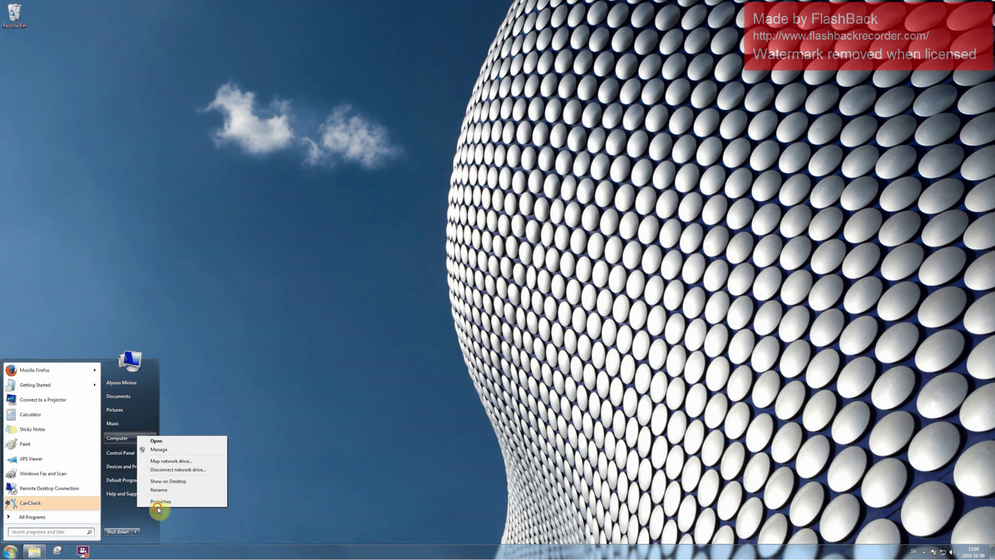
{"action": "left_click", "coordinate": [161, 502]}
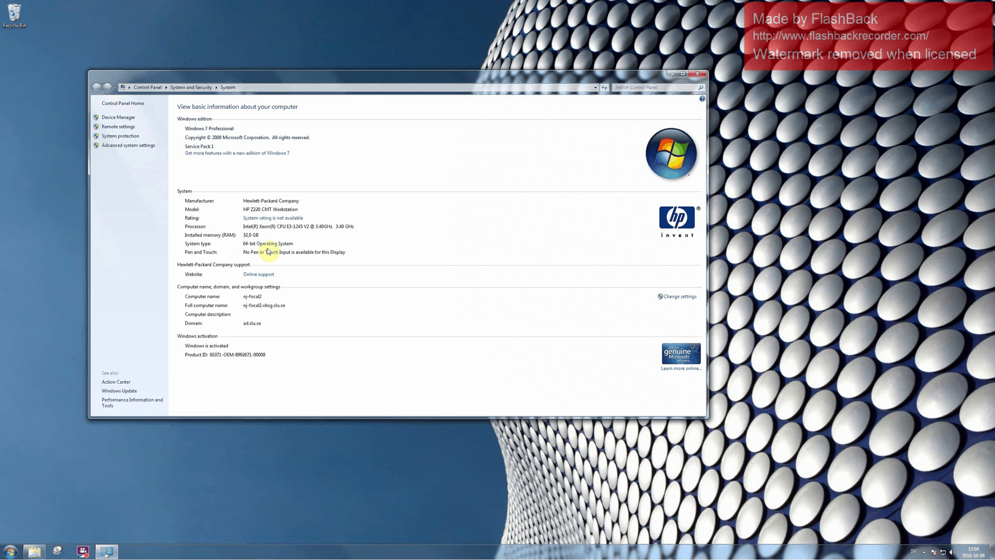
{"action": "left_click", "coordinate": [697, 74]}
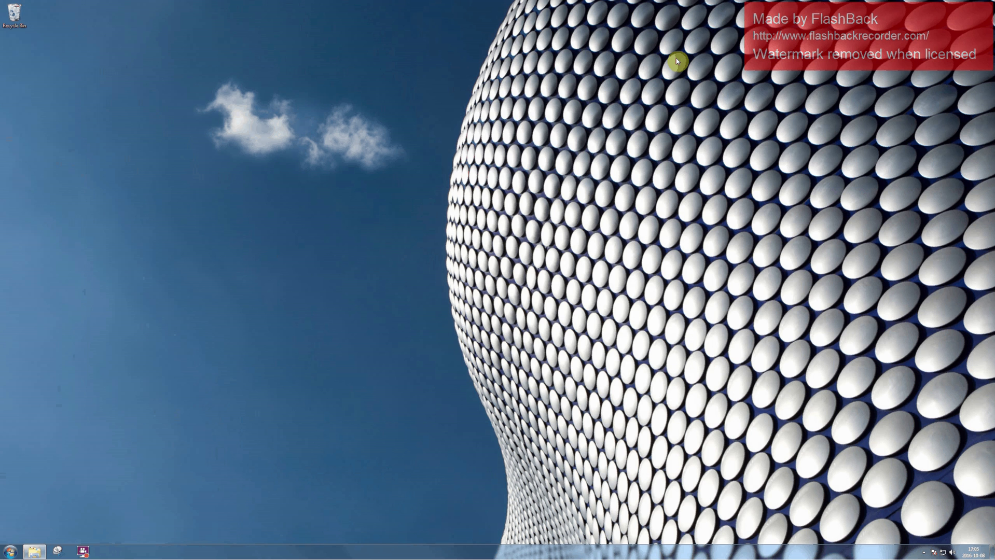
Step: Copy the ZEN 2.1 software folder from E:\gcuser to the desktop
{"action": "left_click", "coordinate": [34, 551]}
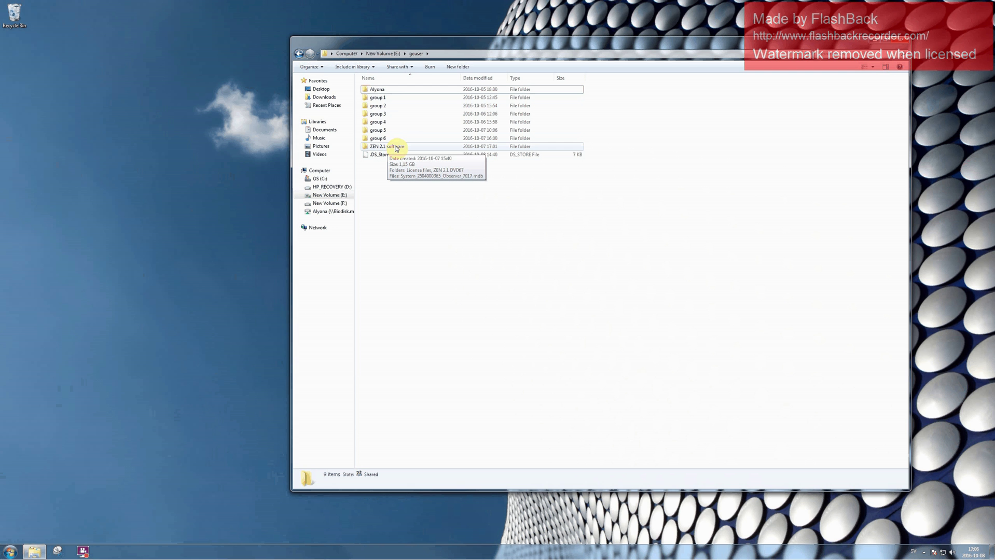
{"action": "left_click_drag", "start_coordinate": [396, 149], "coordinate": [109, 187]}
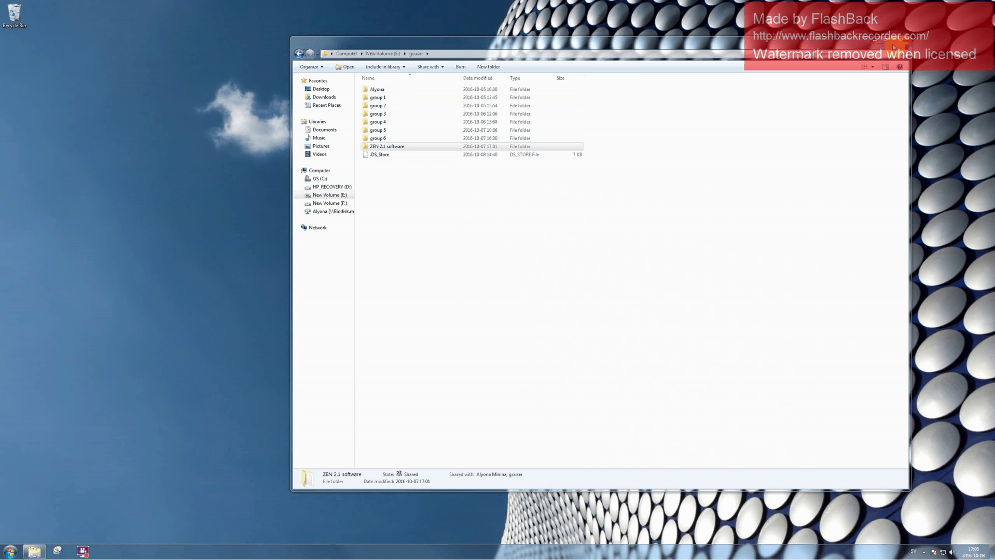
{"action": "key", "text": "super+Down"}
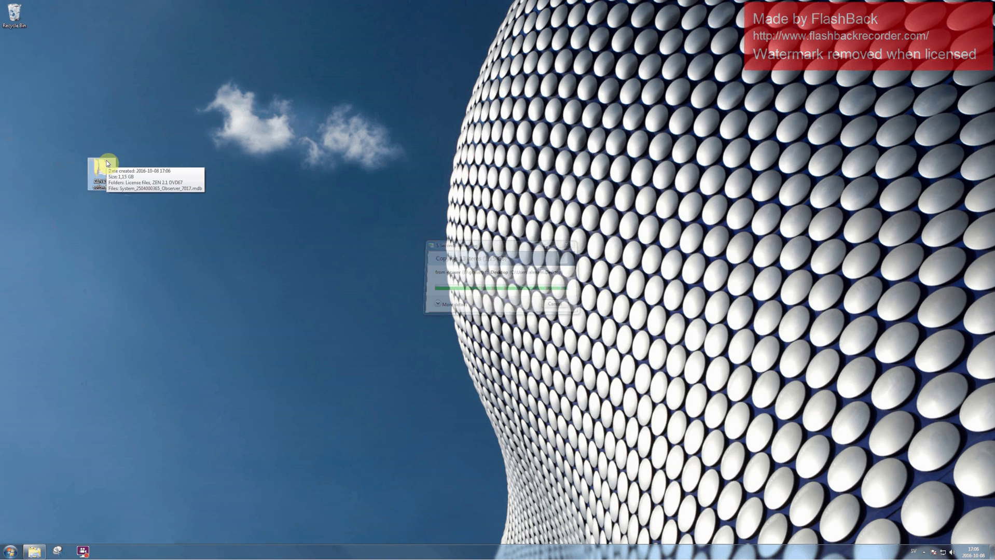
Step: Open ZEN 2.1 software > ZEN 2.1 DVD67 > DVD 67 - web version and run its installer
{"action": "double_click", "coordinate": [105, 165]}
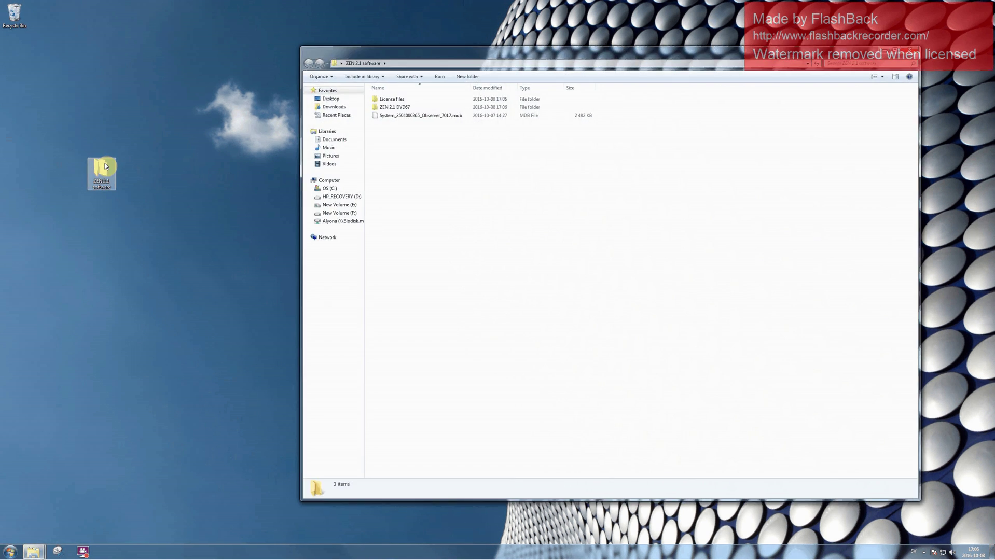
{"action": "left_click", "coordinate": [374, 106]}
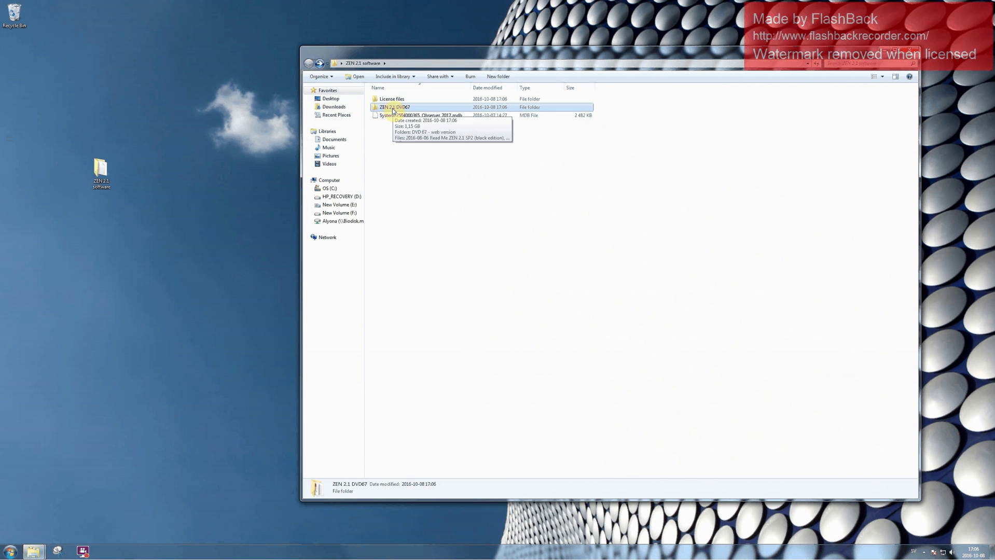
{"action": "double_click", "coordinate": [394, 109]}
{"action": "left_click", "coordinate": [394, 101]}
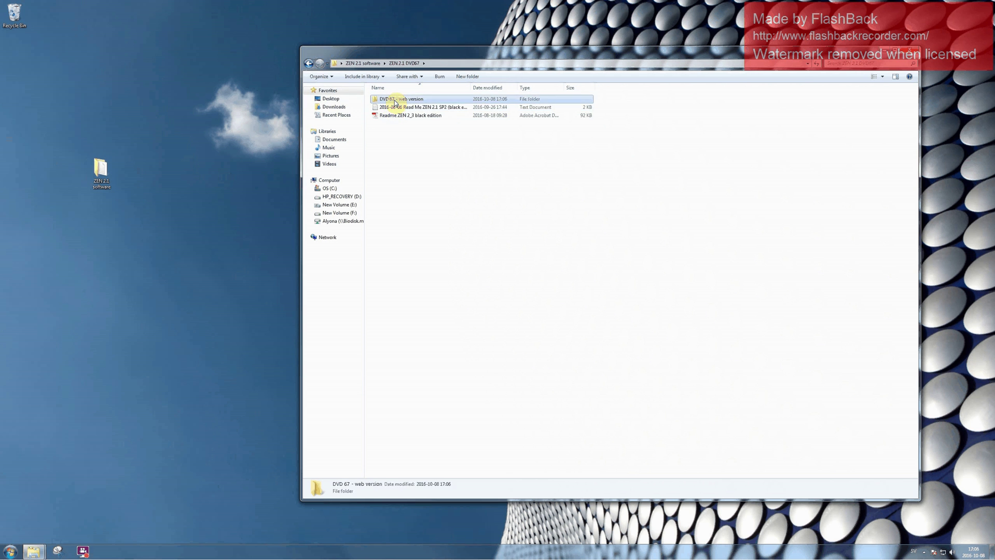
{"action": "double_click", "coordinate": [395, 100]}
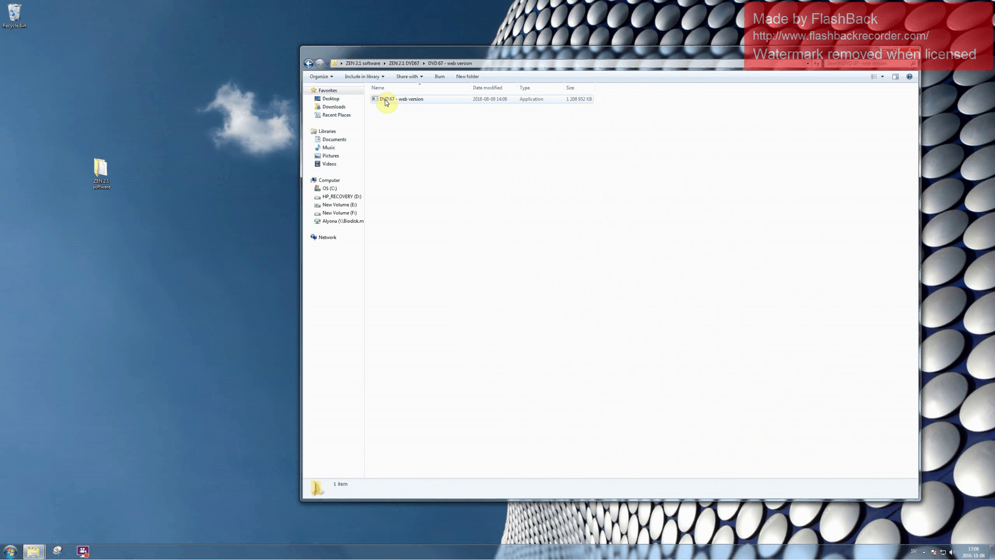
{"action": "left_click", "coordinate": [391, 102]}
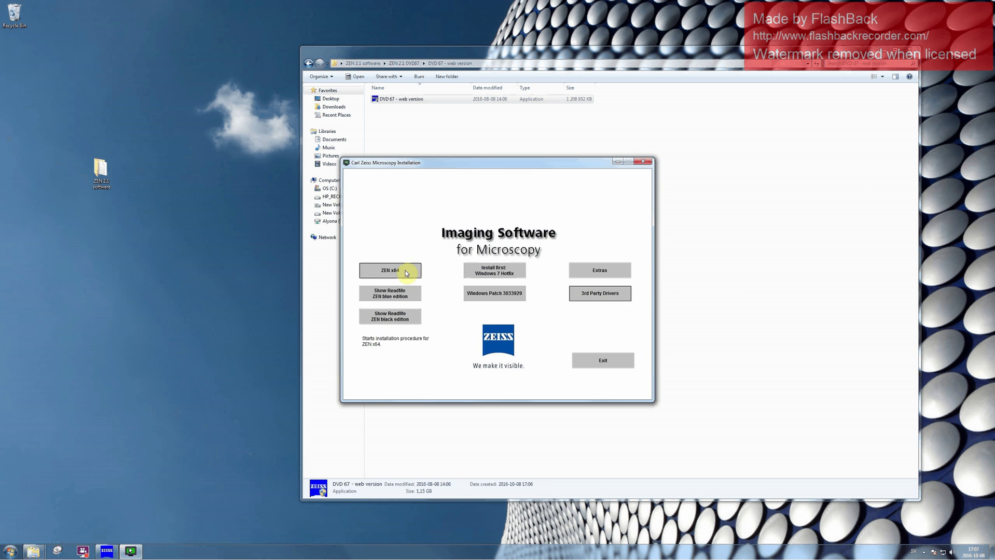
Step: Start the ZEN x64 installation with English (United States) as the language
{"action": "left_click", "coordinate": [400, 273]}
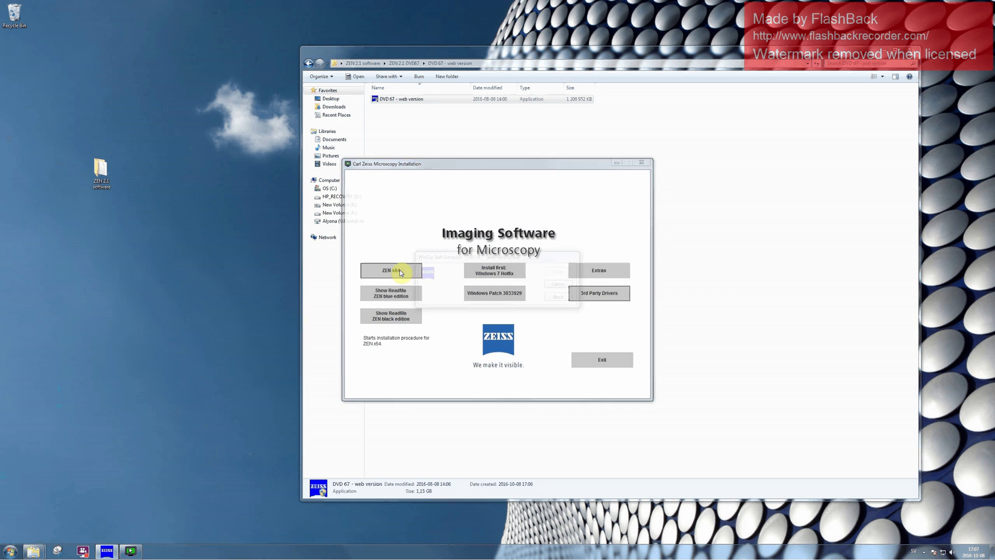
{"action": "left_click", "coordinate": [456, 283]}
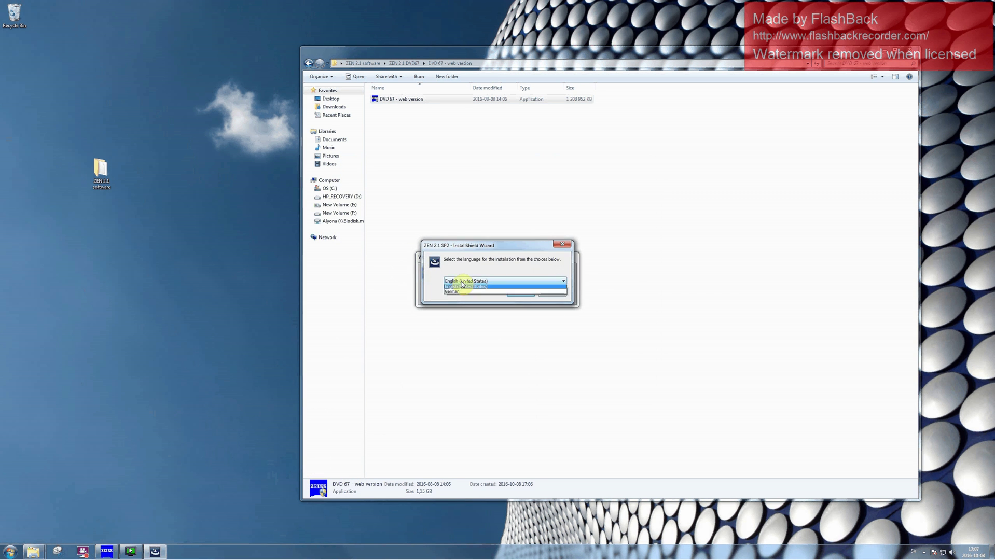
{"action": "left_click", "coordinate": [454, 283]}
{"action": "left_click", "coordinate": [456, 282]}
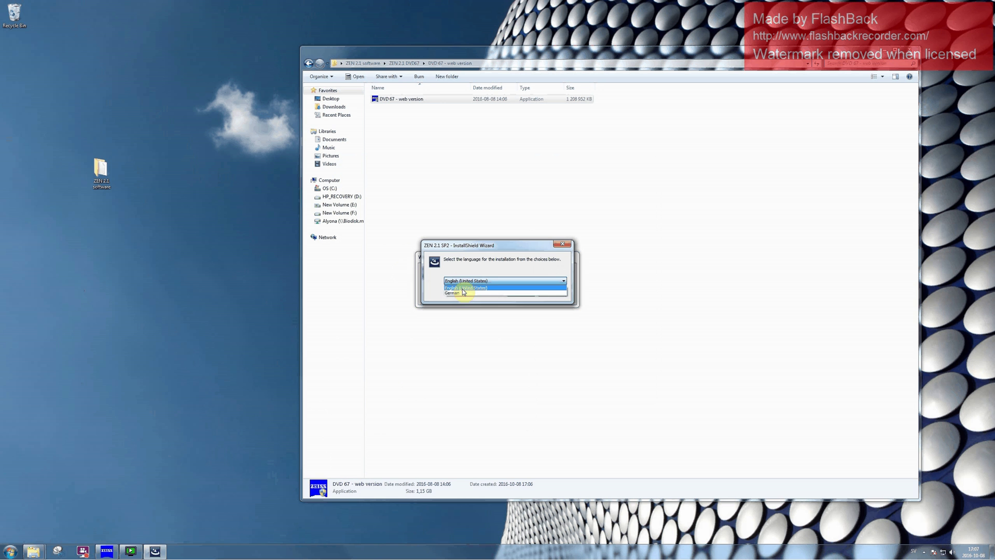
{"action": "left_click", "coordinate": [455, 287]}
{"action": "left_click", "coordinate": [528, 295]}
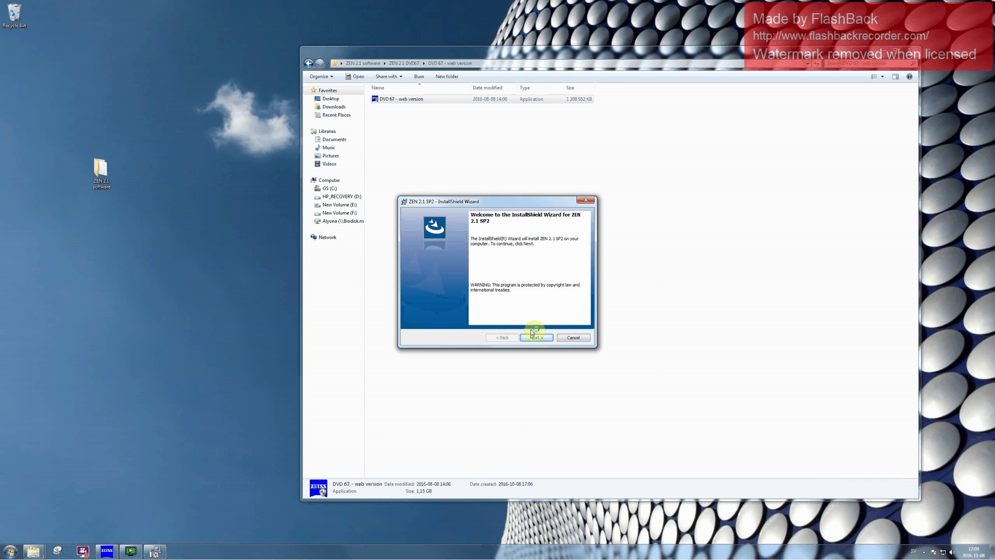
Step: Accept the license agreement and keep the default install location
{"action": "left_click", "coordinate": [537, 338]}
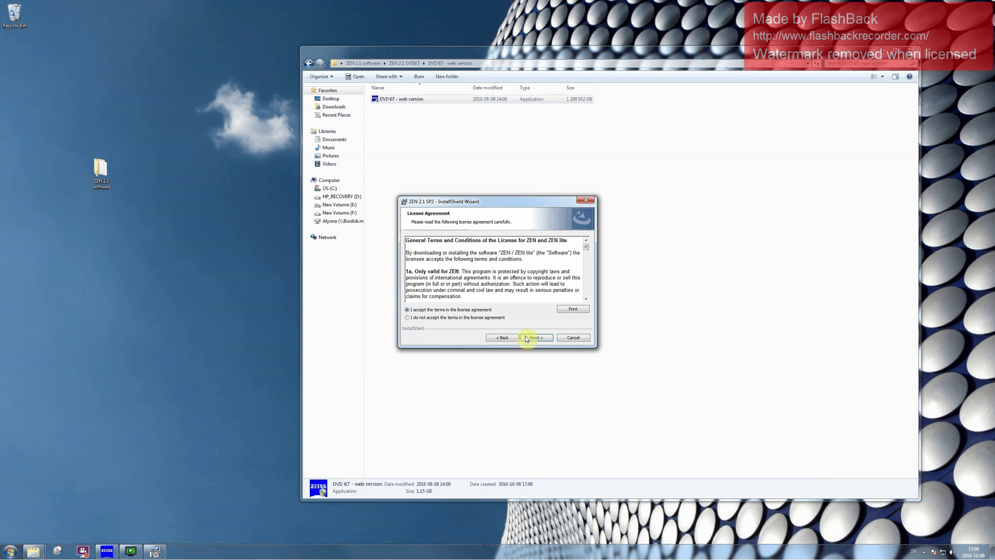
{"action": "left_click", "coordinate": [540, 340]}
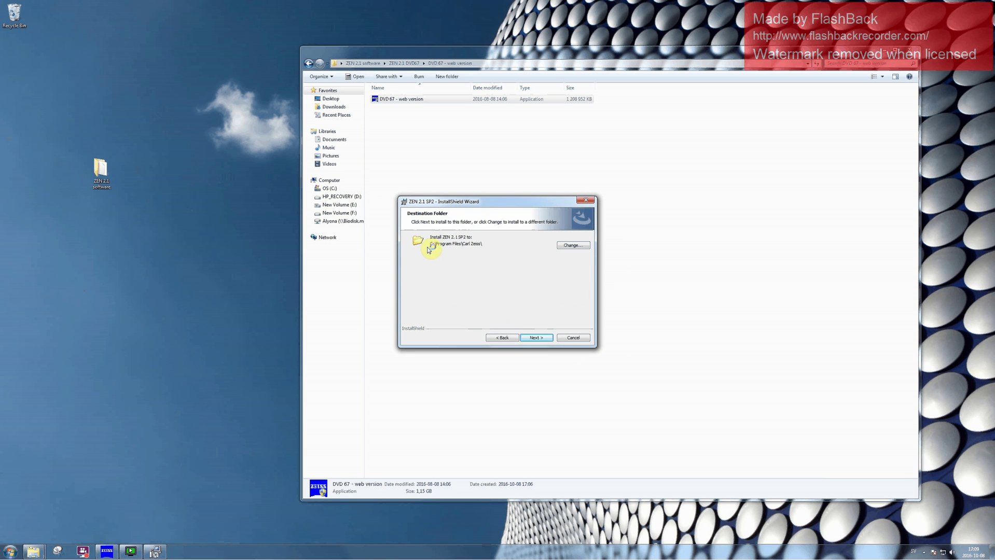
{"action": "left_click", "coordinate": [537, 338]}
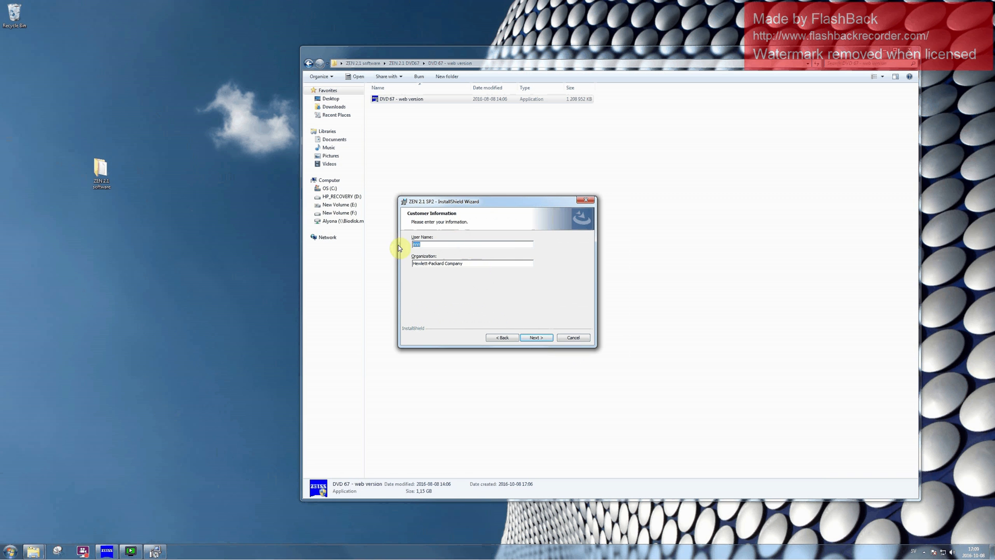
Step: Enter user name 'Graphics platform' and organization 'SLU', keeping default features and the .czi association
{"action": "type", "text": "Graphics platform"}
{"action": "key", "text": "Tab"}
{"action": "type", "text": "SLU"}
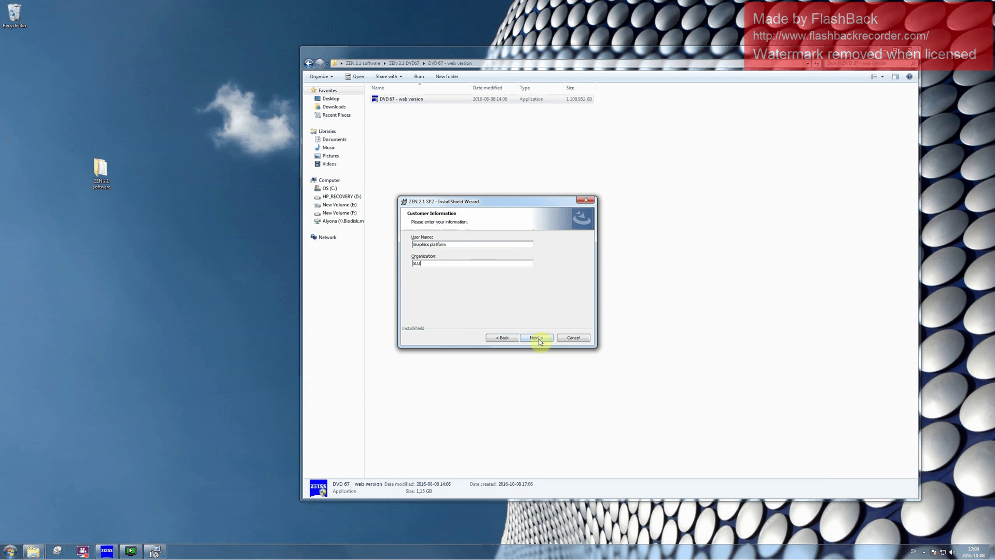
{"action": "left_click", "coordinate": [538, 339]}
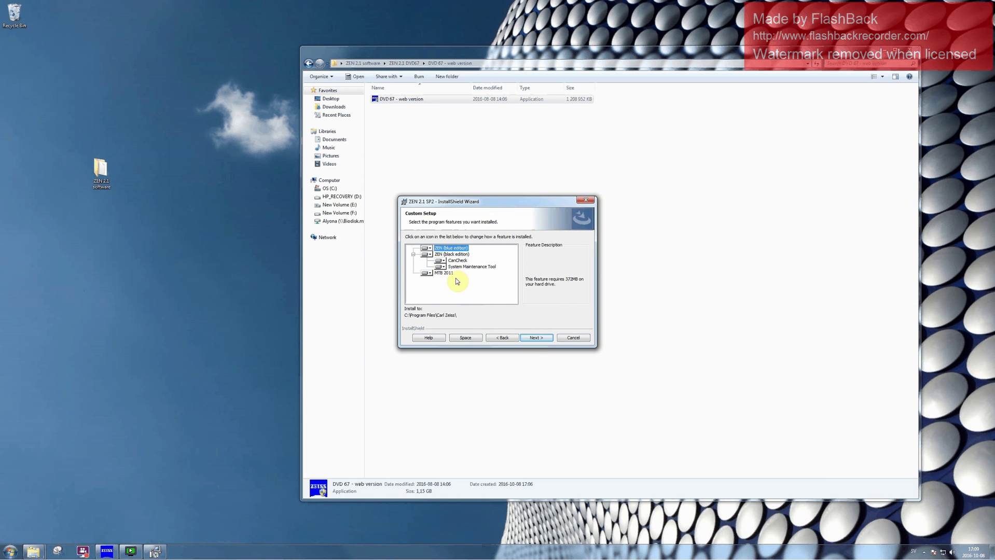
{"action": "left_click", "coordinate": [547, 341]}
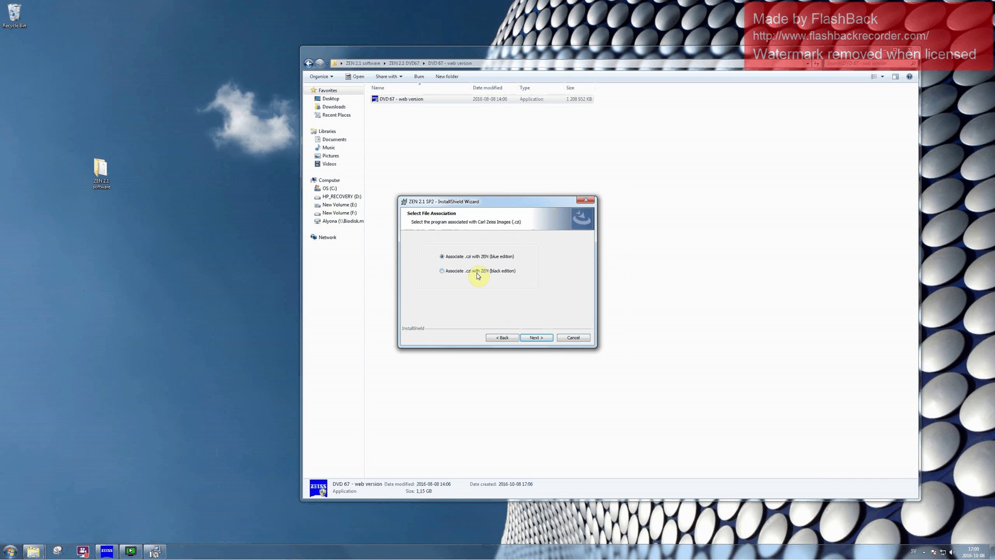
{"action": "left_click", "coordinate": [533, 339]}
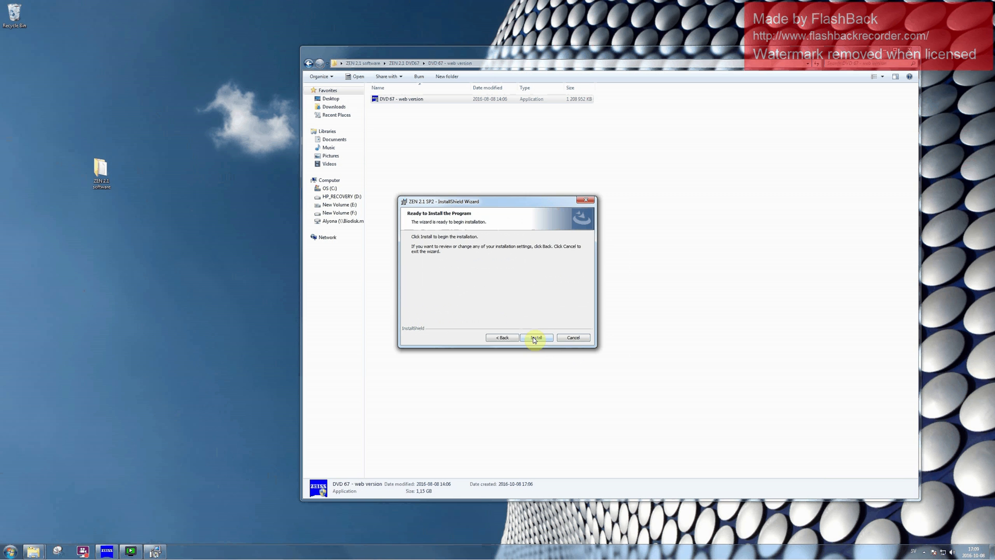
Step: Install ZEN 2.1 SP2 and its device drivers, then bring up the Copy License File dialog
{"action": "left_click", "coordinate": [534, 339]}
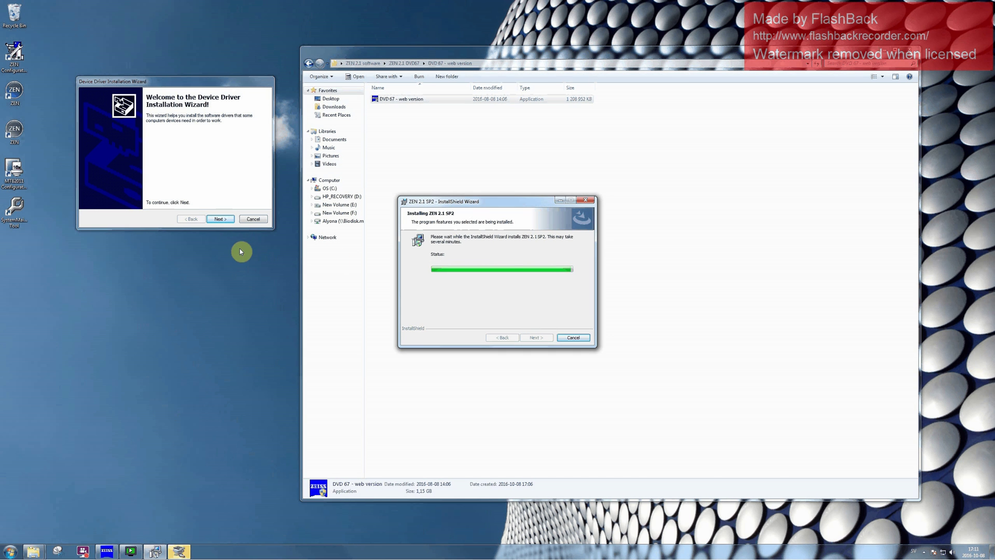
{"action": "left_click", "coordinate": [222, 220]}
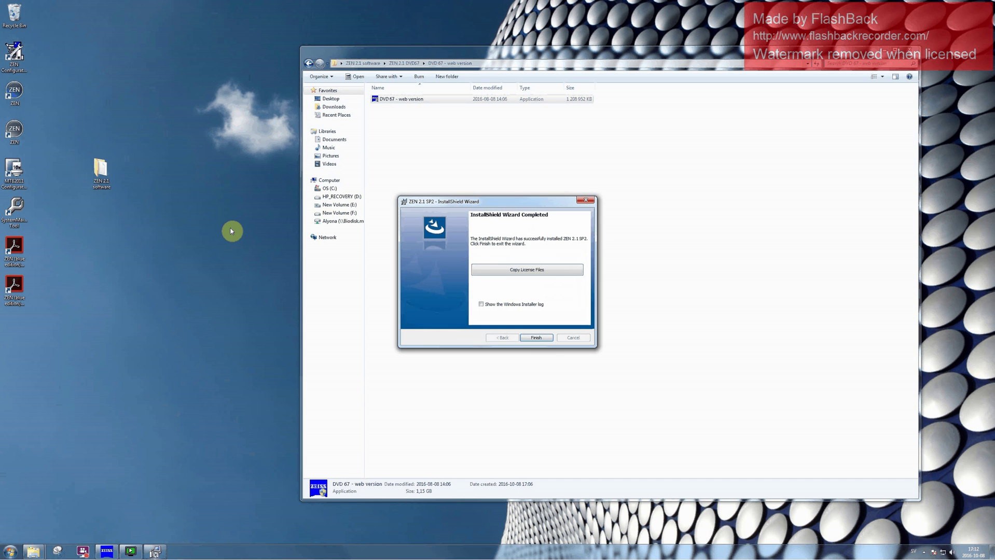
{"action": "left_click", "coordinate": [542, 271]}
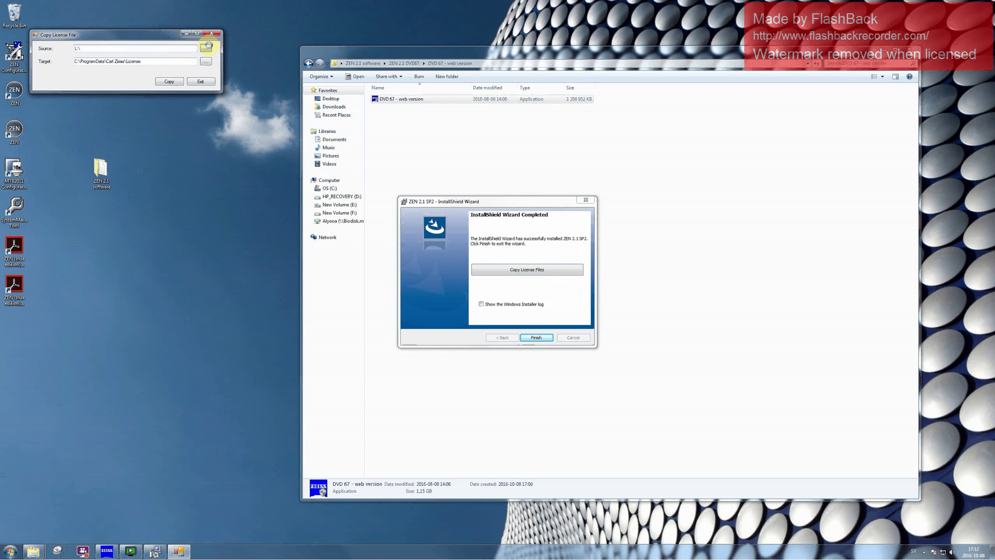
Step: Copy licence file 16823 from the desktop's License files folder into C:\ProgramData\Carl Zeiss\License
{"action": "left_click", "coordinate": [207, 48]}
{"action": "key", "text": "Escape"}
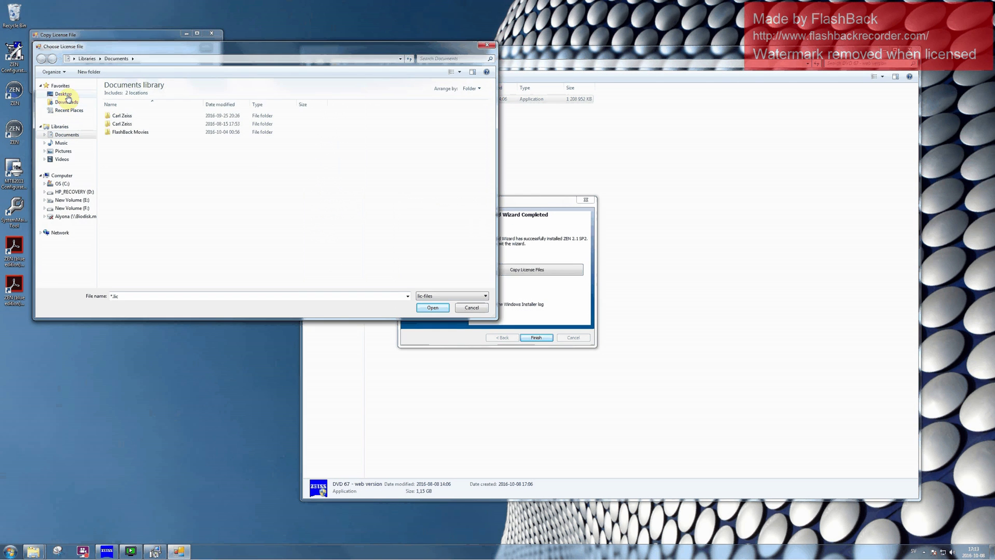
{"action": "left_click", "coordinate": [63, 94]}
{"action": "double_click", "coordinate": [249, 115]}
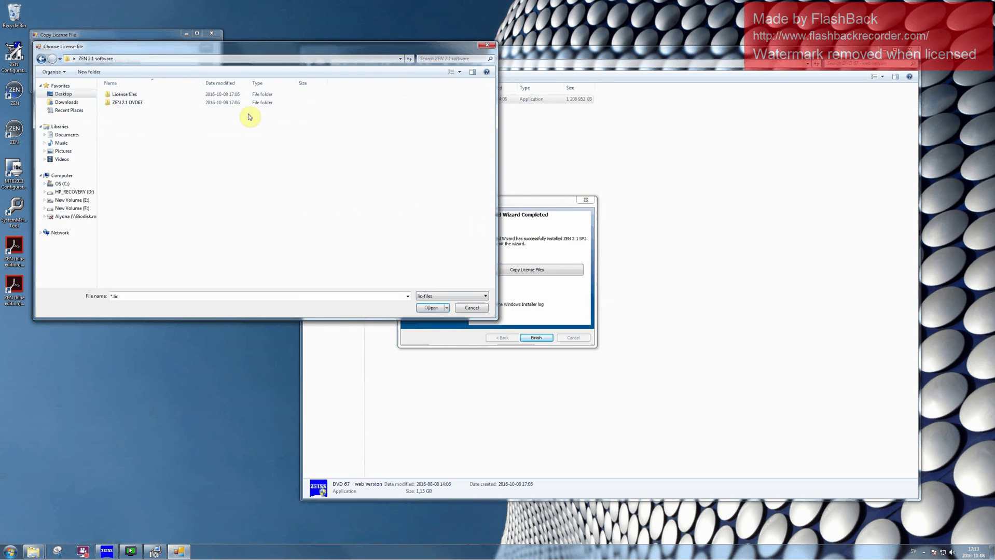
{"action": "double_click", "coordinate": [129, 95]}
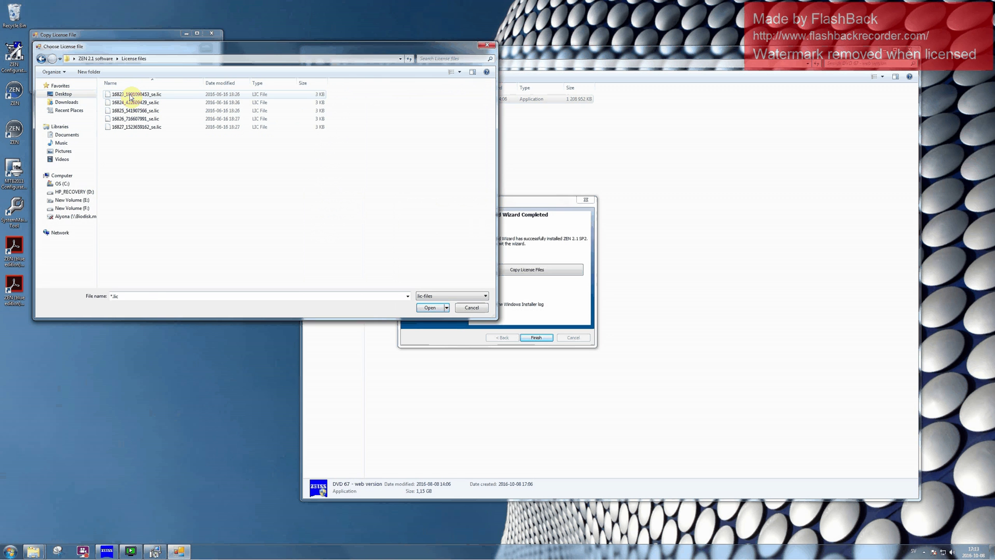
{"action": "left_click", "coordinate": [130, 98]}
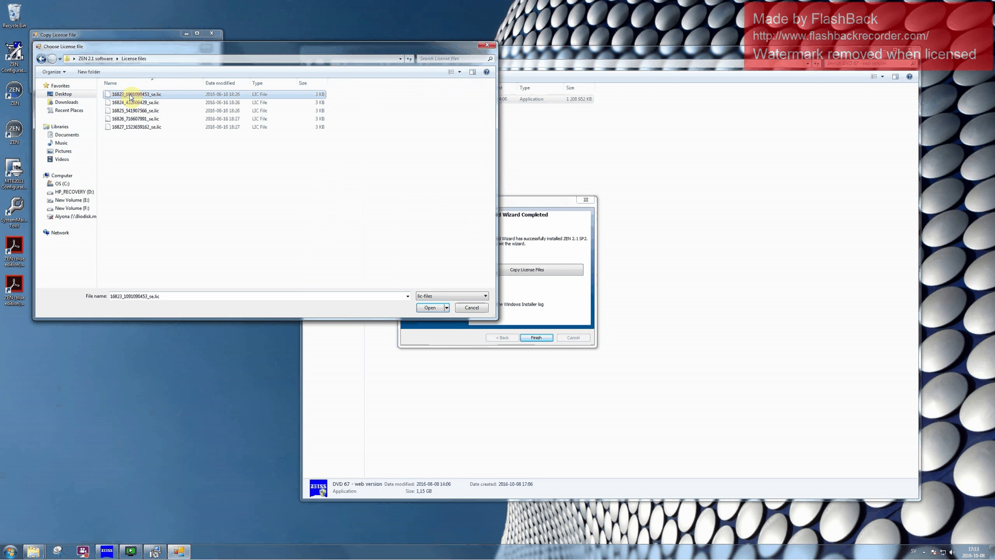
{"action": "double_click", "coordinate": [190, 97]}
{"action": "left_click", "coordinate": [171, 80]}
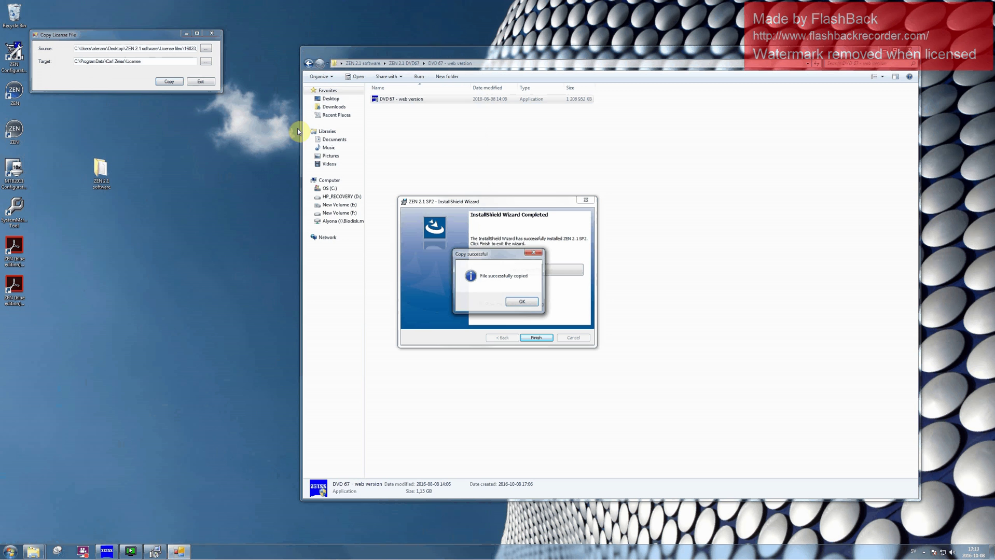
{"action": "left_click", "coordinate": [520, 301]}
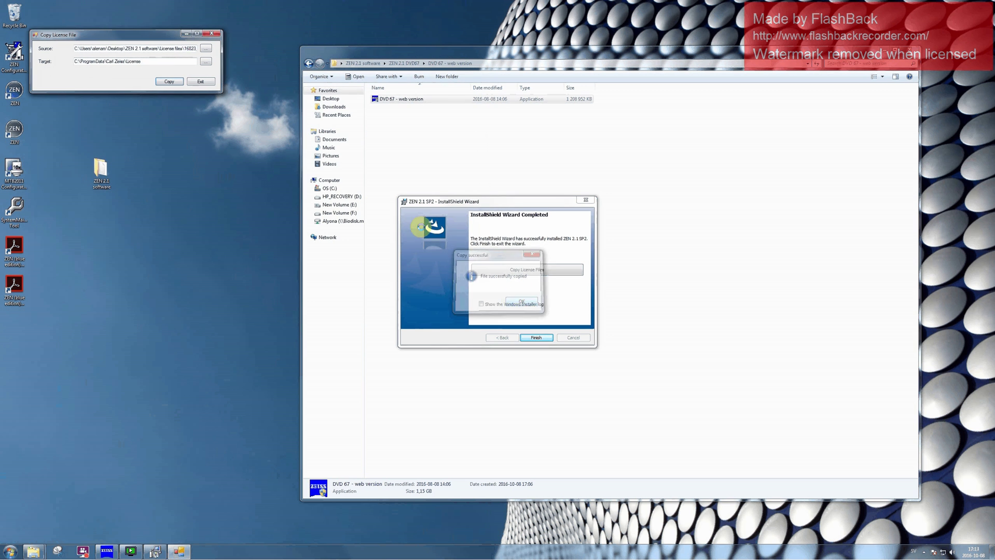
Step: Copy the 16824 and 16825 licence files into the License folder
{"action": "left_click", "coordinate": [205, 48]}
{"action": "double_click", "coordinate": [151, 105]}
{"action": "left_click", "coordinate": [171, 81]}
{"action": "left_click", "coordinate": [205, 49]}
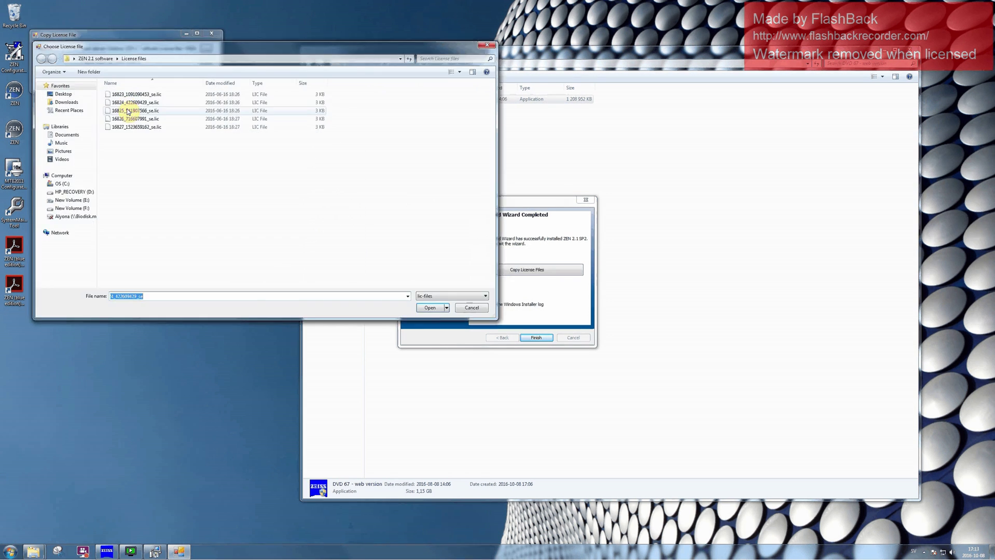
{"action": "double_click", "coordinate": [150, 113]}
{"action": "left_click", "coordinate": [169, 81]}
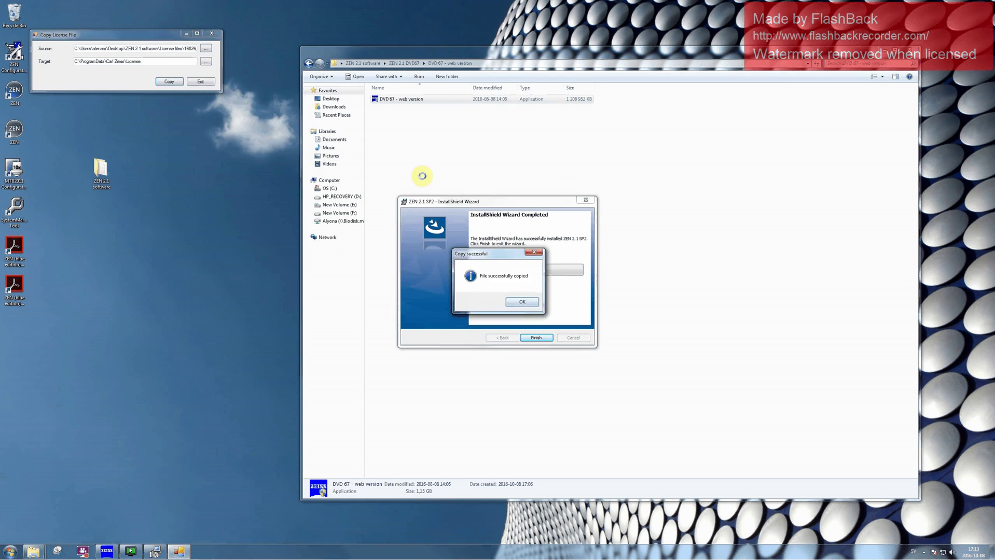
{"action": "left_click", "coordinate": [520, 296]}
Step: Copy the last licence file, then exit the copy tool and finish the wizard
{"action": "left_click", "coordinate": [206, 48]}
{"action": "double_click", "coordinate": [150, 130]}
{"action": "left_click", "coordinate": [169, 82]}
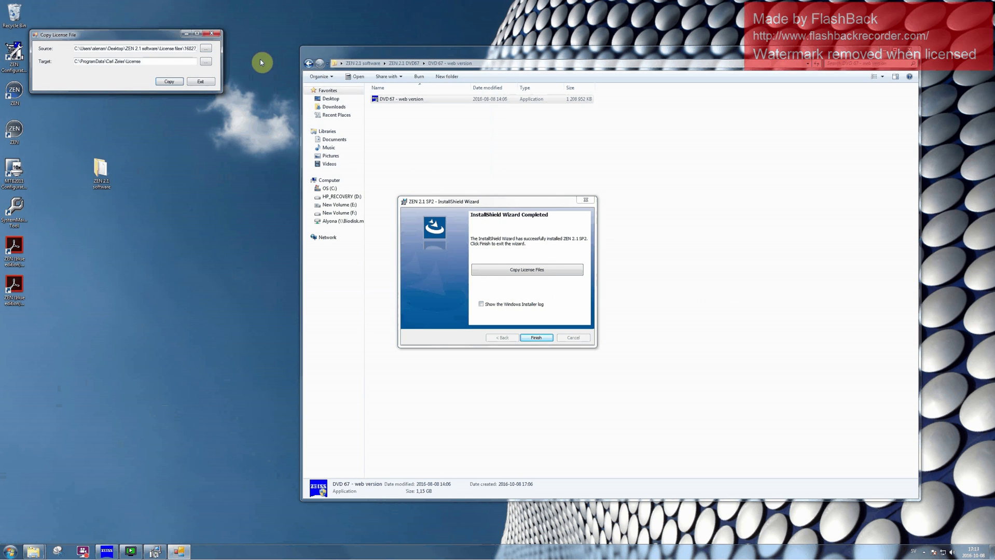
{"action": "left_click", "coordinate": [200, 81]}
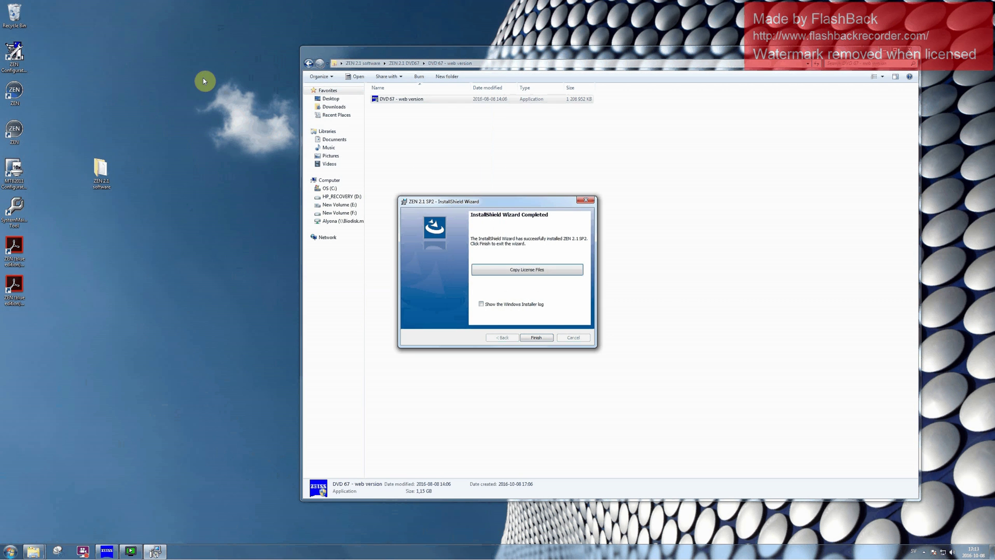
{"action": "left_click", "coordinate": [536, 338]}
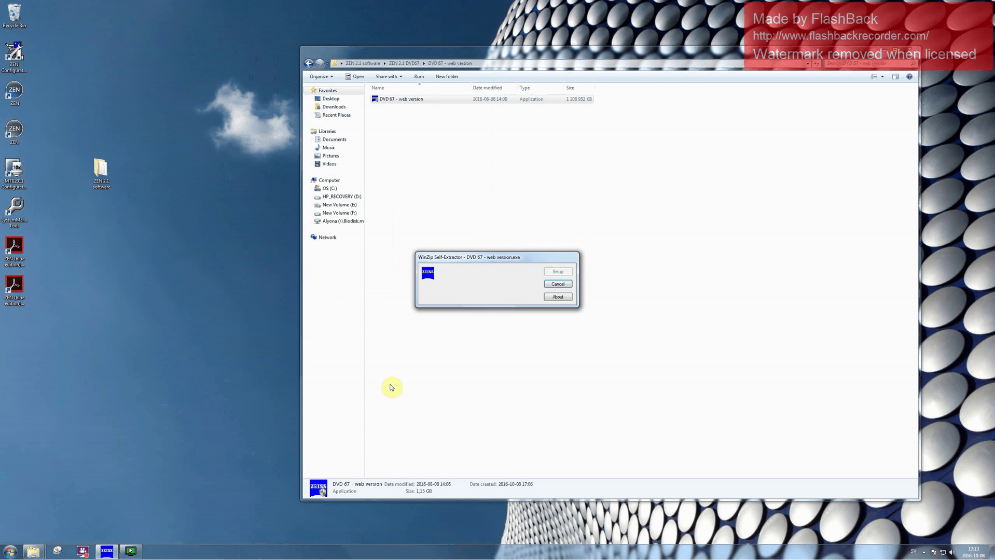
Step: Restore the Imaging Software installer menu from the taskbar and exit it
{"action": "left_click", "coordinate": [131, 553]}
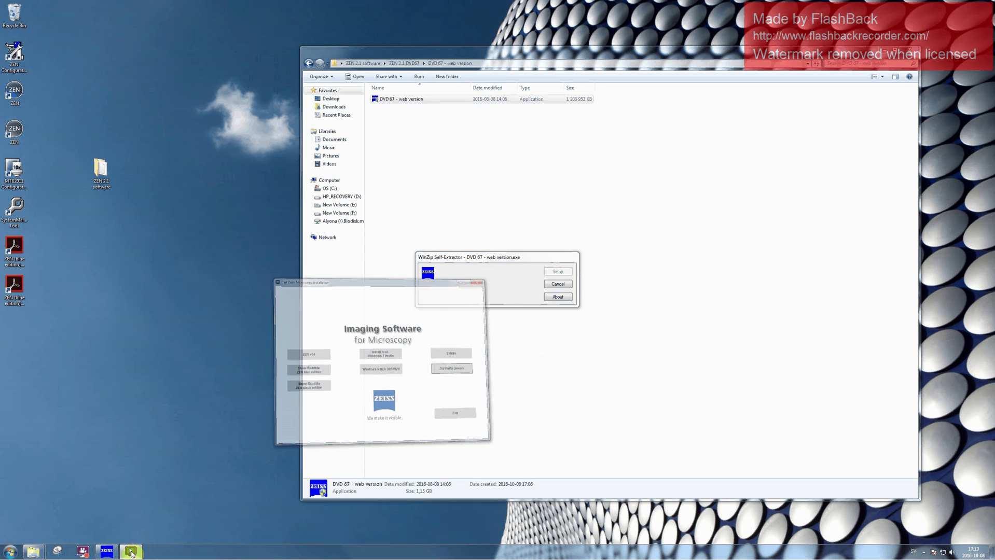
{"action": "left_click", "coordinate": [611, 362]}
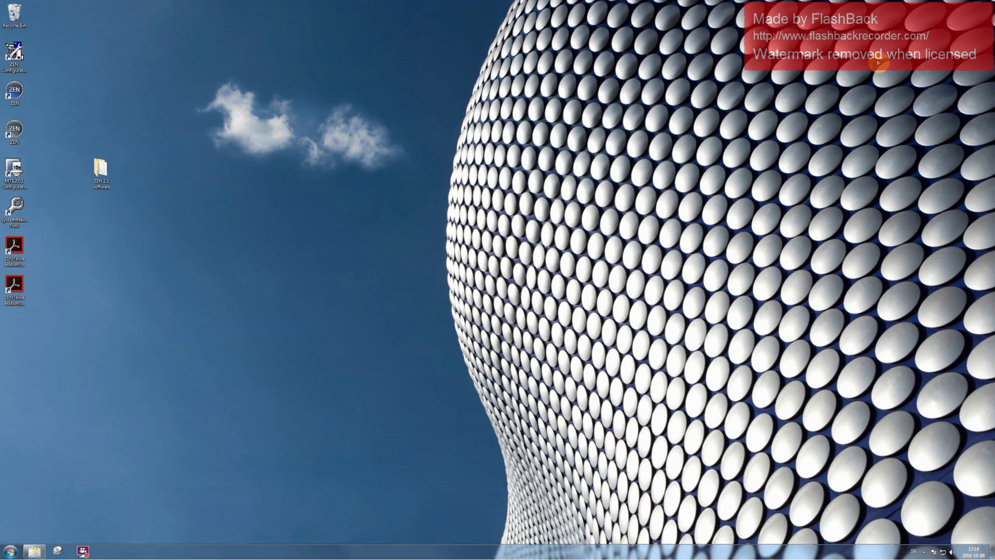
{"action": "double_click", "coordinate": [95, 169]}
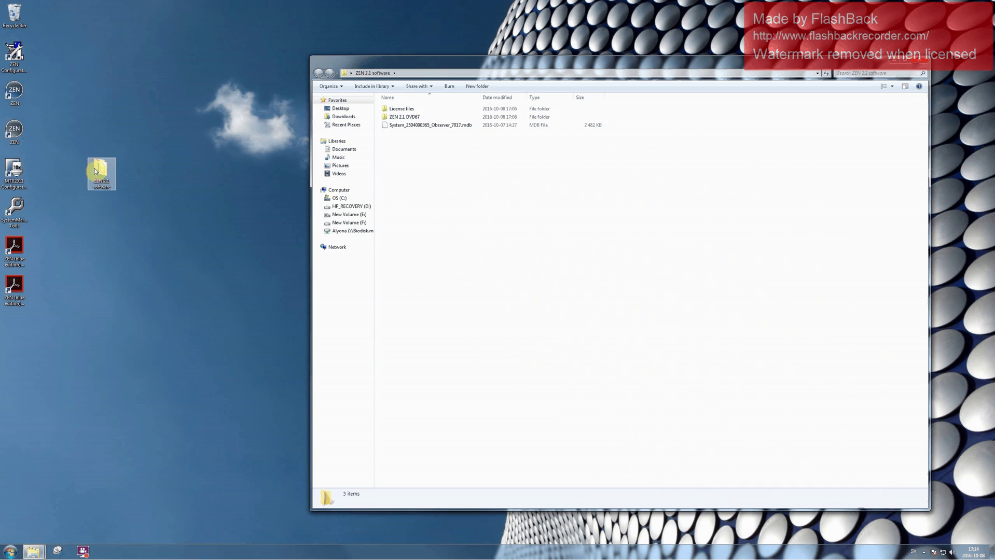
{"action": "left_click", "coordinate": [392, 129]}
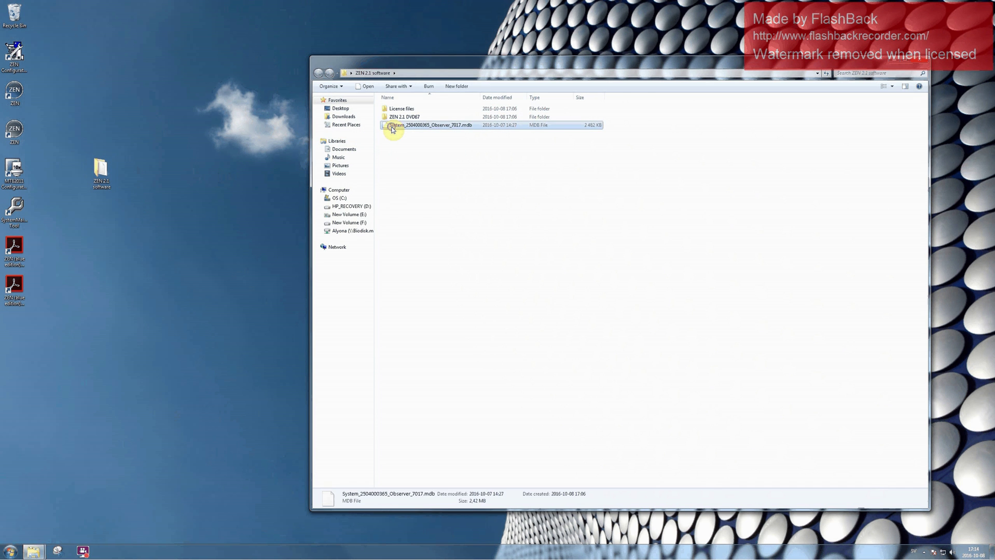
{"action": "right_click", "coordinate": [393, 129]}
{"action": "left_click", "coordinate": [415, 195]}
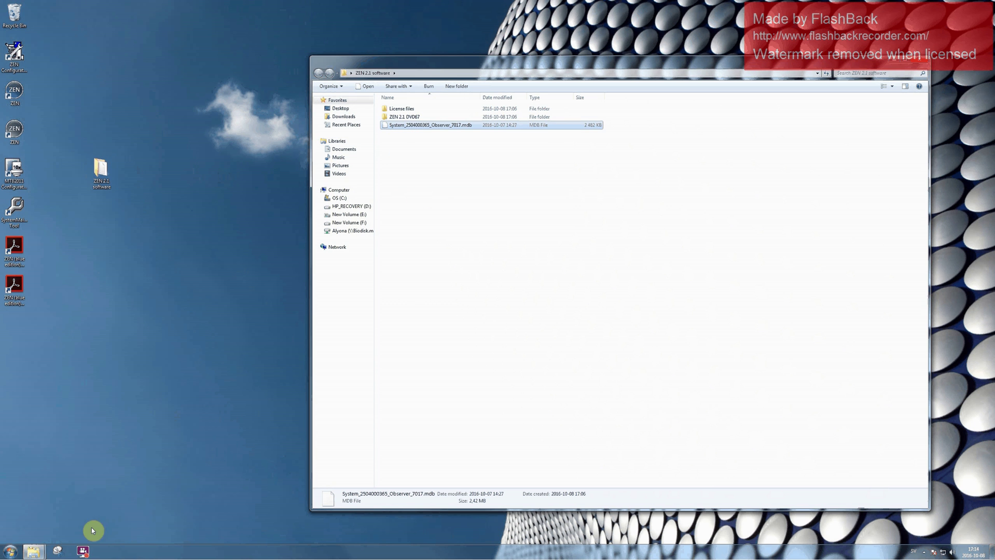
Step: Paste the database file into C:\ZEN\database\demo
{"action": "left_click", "coordinate": [10, 551]}
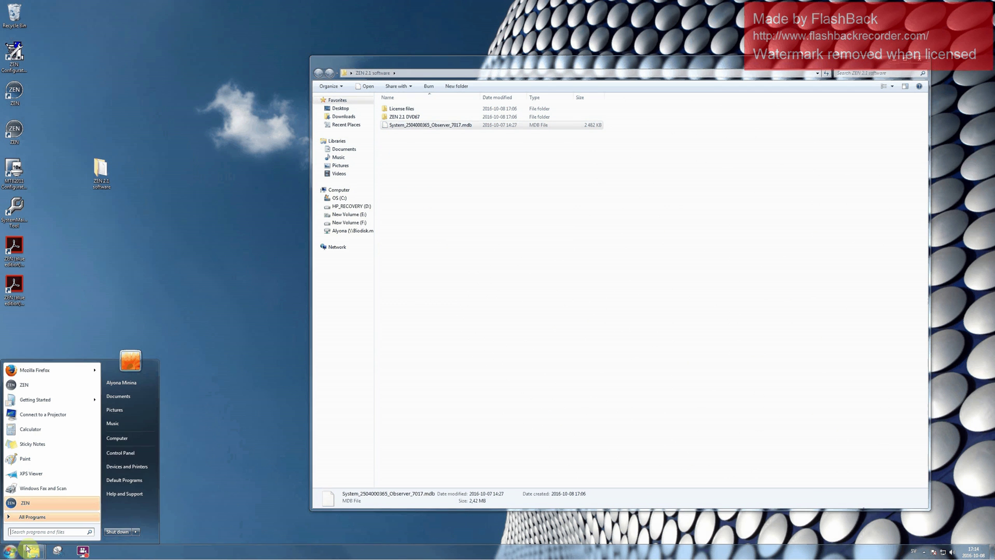
{"action": "left_click", "coordinate": [137, 441]}
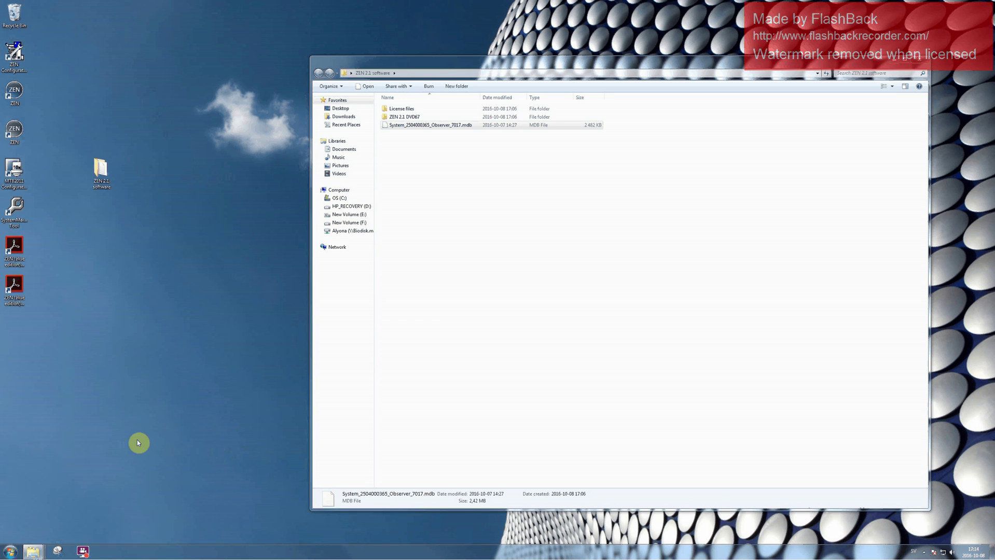
{"action": "left_click", "coordinate": [350, 210]}
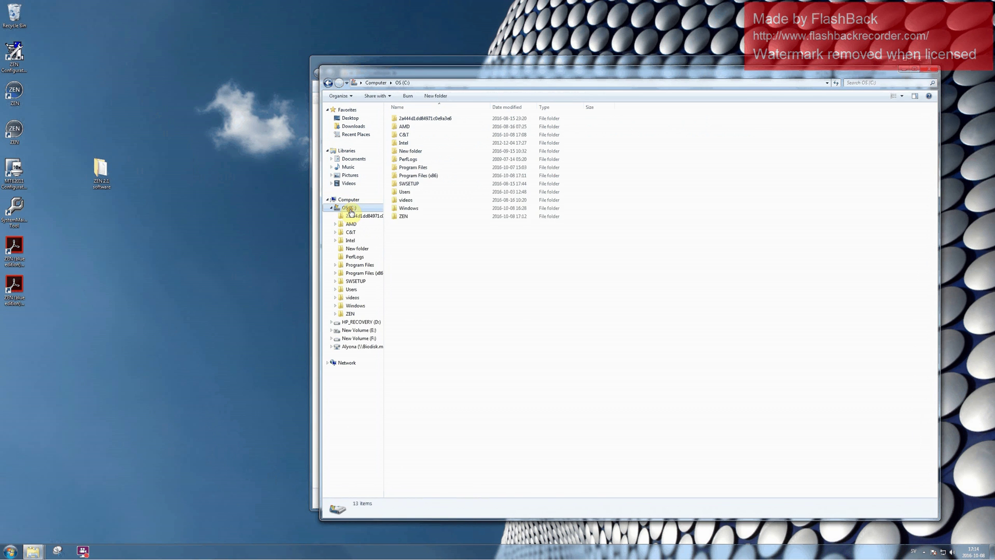
{"action": "double_click", "coordinate": [403, 216]}
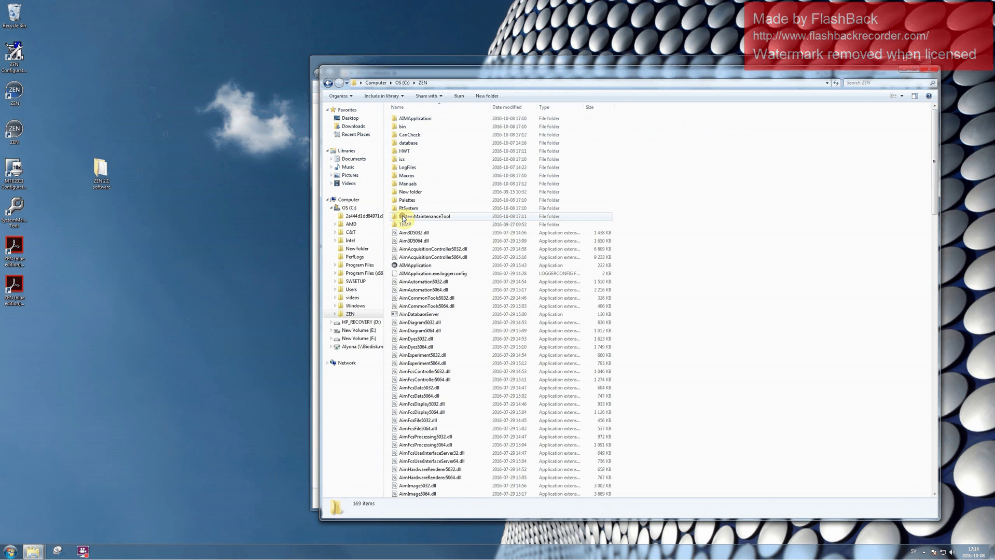
{"action": "double_click", "coordinate": [421, 142]}
{"action": "double_click", "coordinate": [410, 117]}
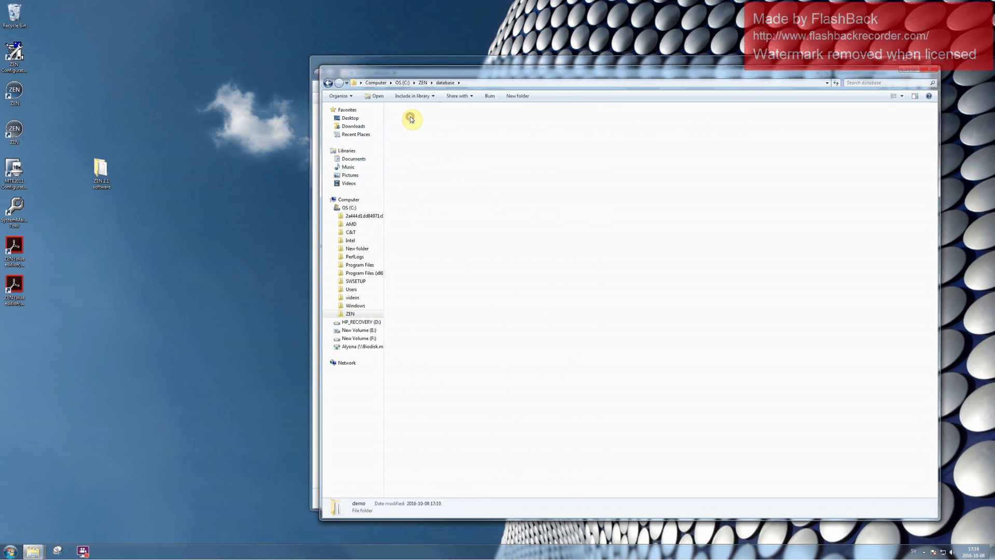
{"action": "right_click", "coordinate": [455, 265]}
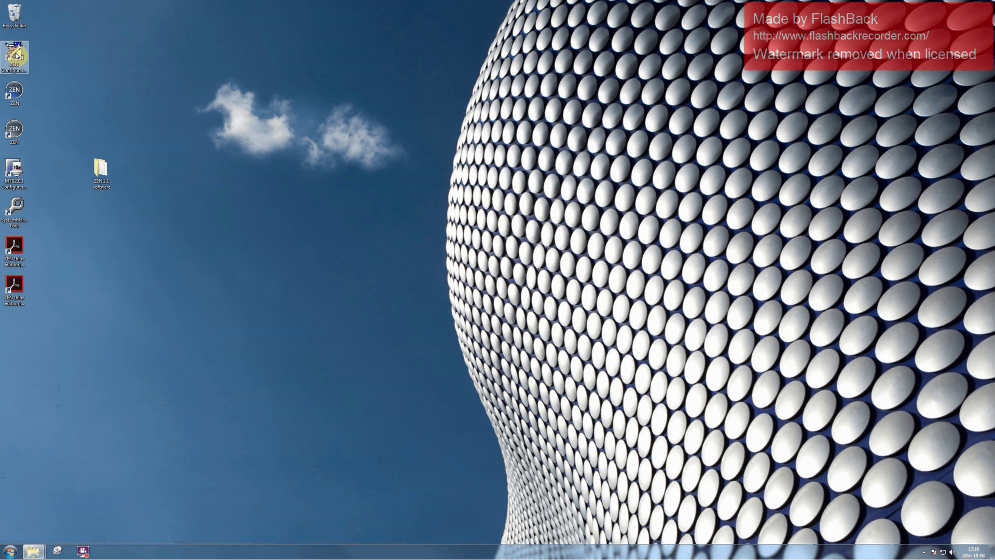
Step: Load the LSM 780 Observer 7017 database in ZEN Configuration Tool, store all changes, and close it
{"action": "double_click", "coordinate": [15, 56]}
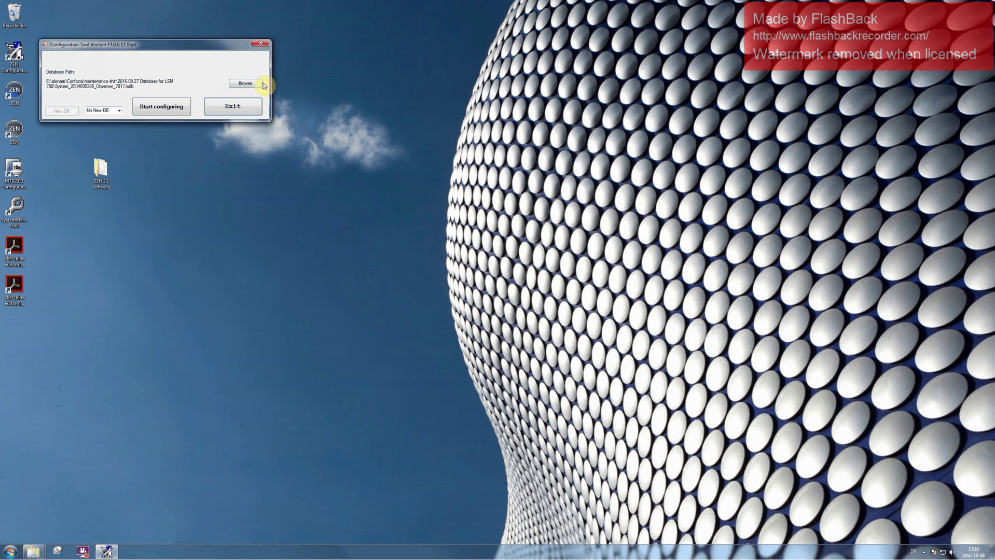
{"action": "left_click", "coordinate": [245, 84]}
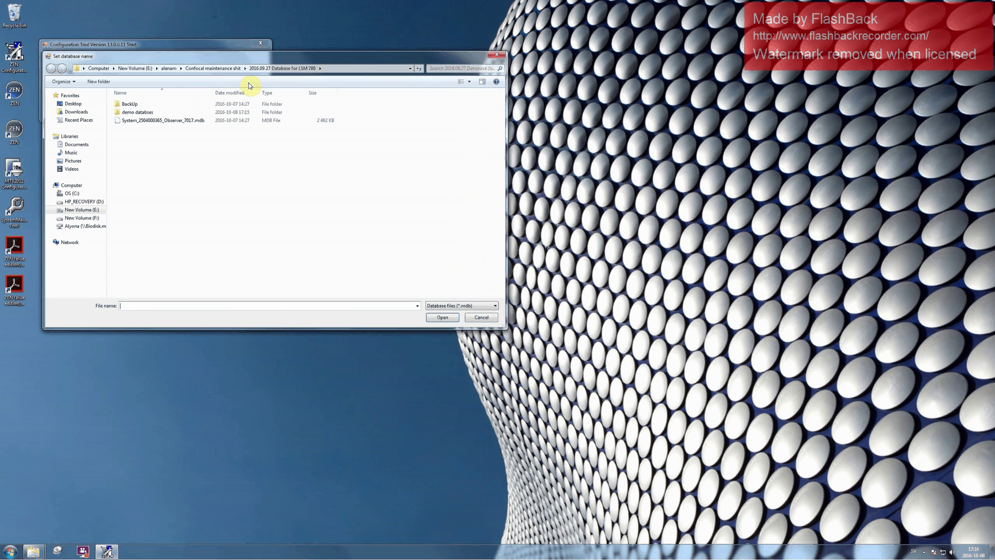
{"action": "double_click", "coordinate": [173, 120]}
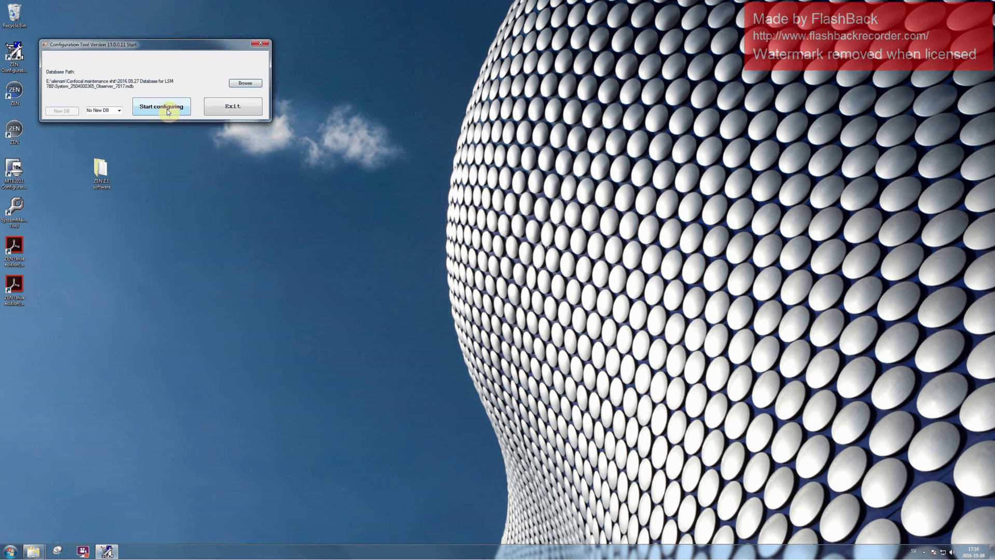
{"action": "left_click", "coordinate": [162, 107]}
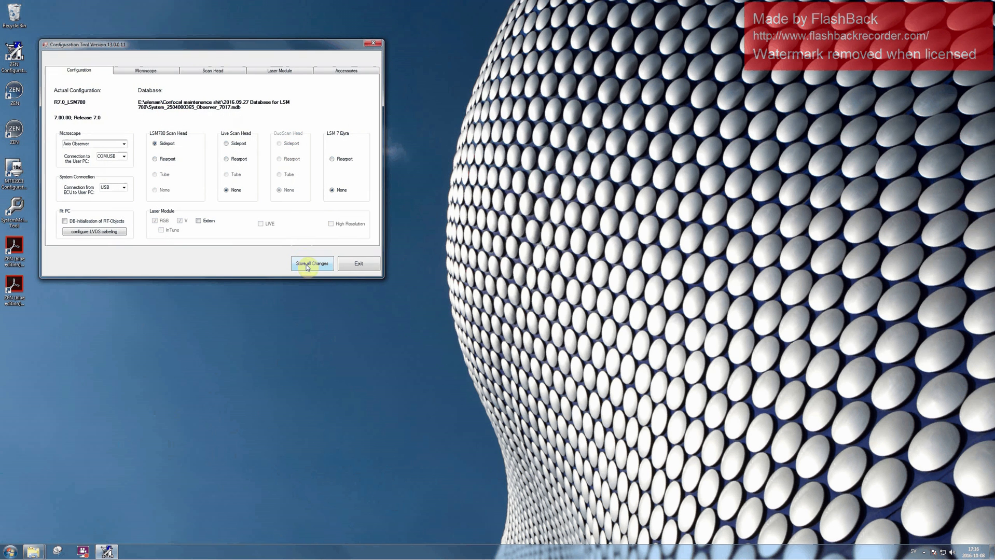
{"action": "left_click", "coordinate": [310, 265]}
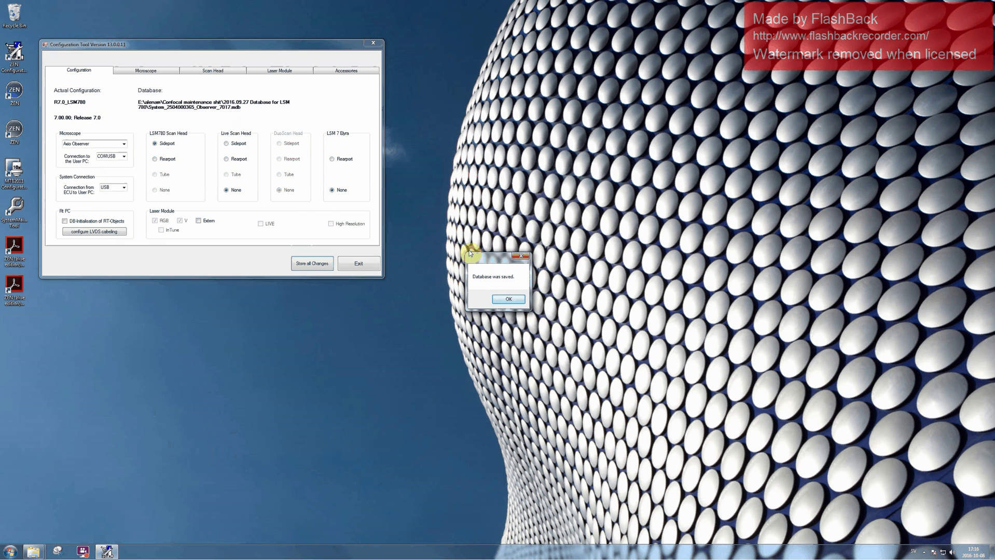
{"action": "left_click", "coordinate": [509, 300]}
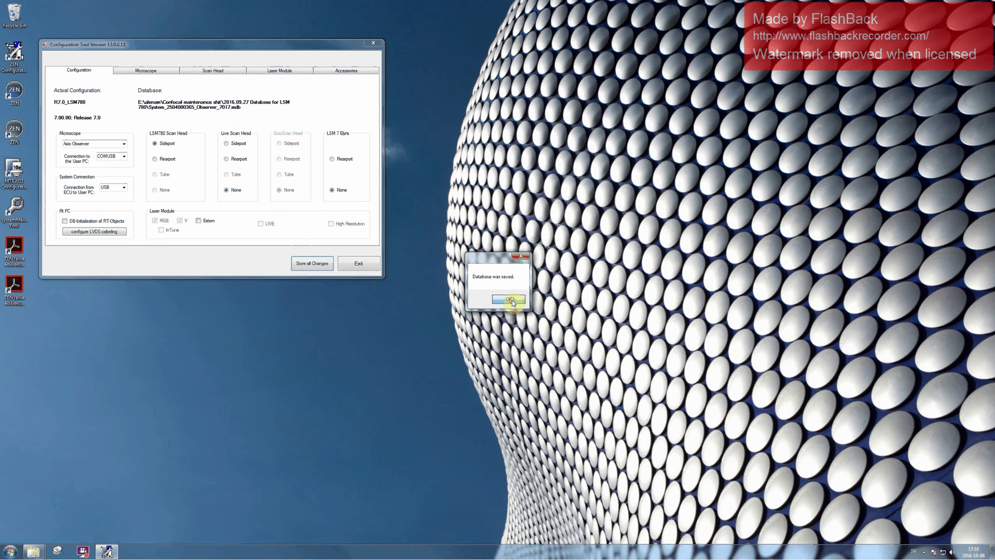
{"action": "left_click", "coordinate": [376, 47]}
Step: Start Firefox and search Google for 'onfocal microscpy uppsala'
{"action": "left_click_drag", "start_coordinate": [23, 132], "coordinate": [378, 178]}
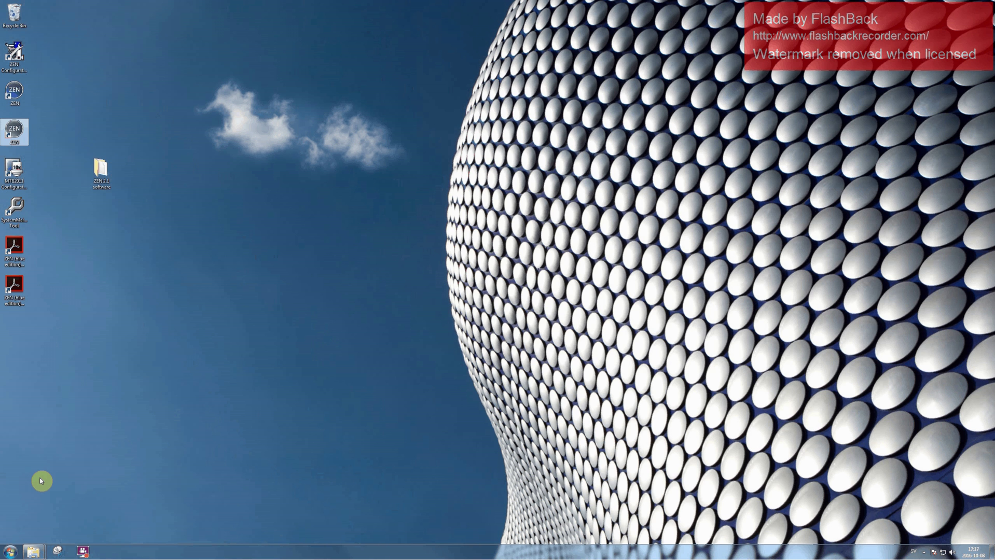
{"action": "left_click", "coordinate": [10, 552]}
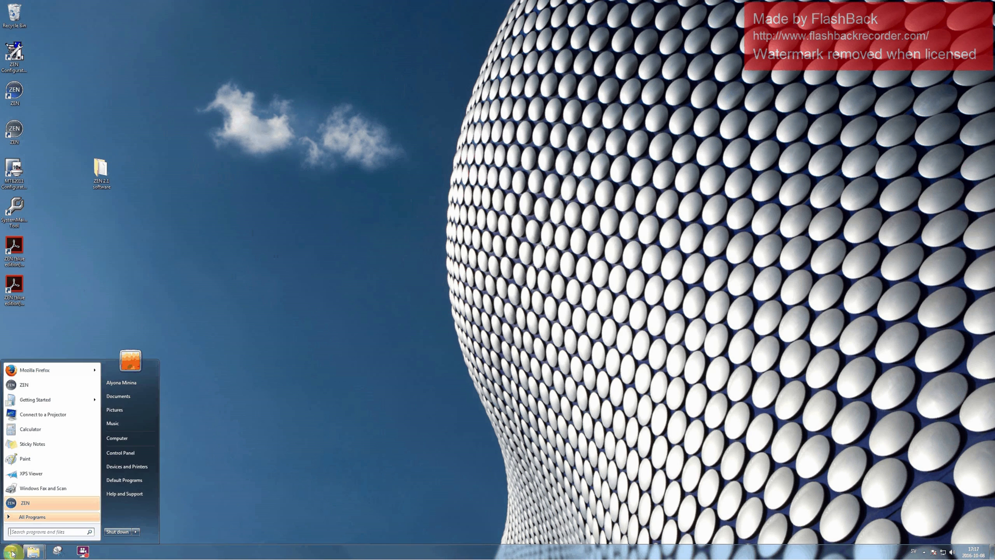
{"action": "left_click", "coordinate": [35, 370]}
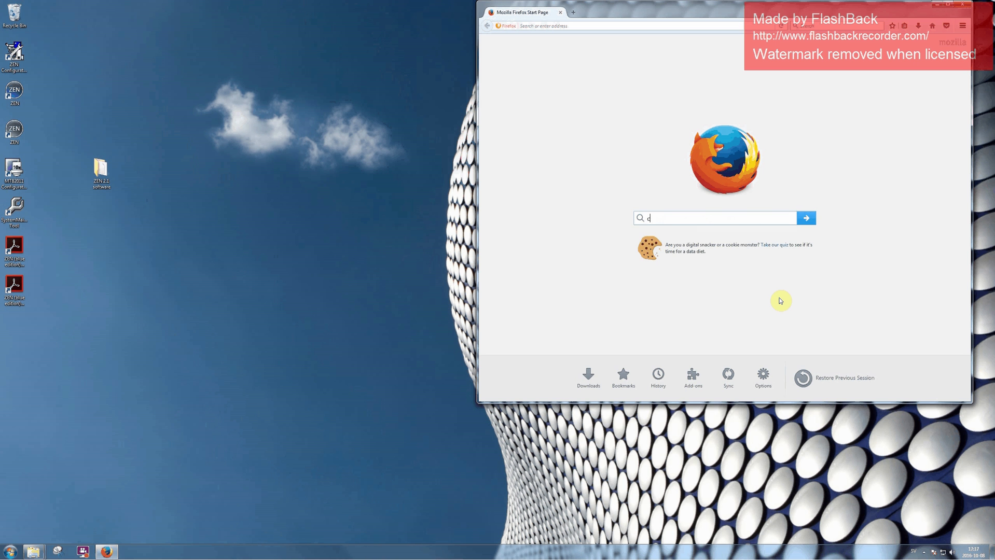
{"action": "type", "text": "onfocal microscp"}
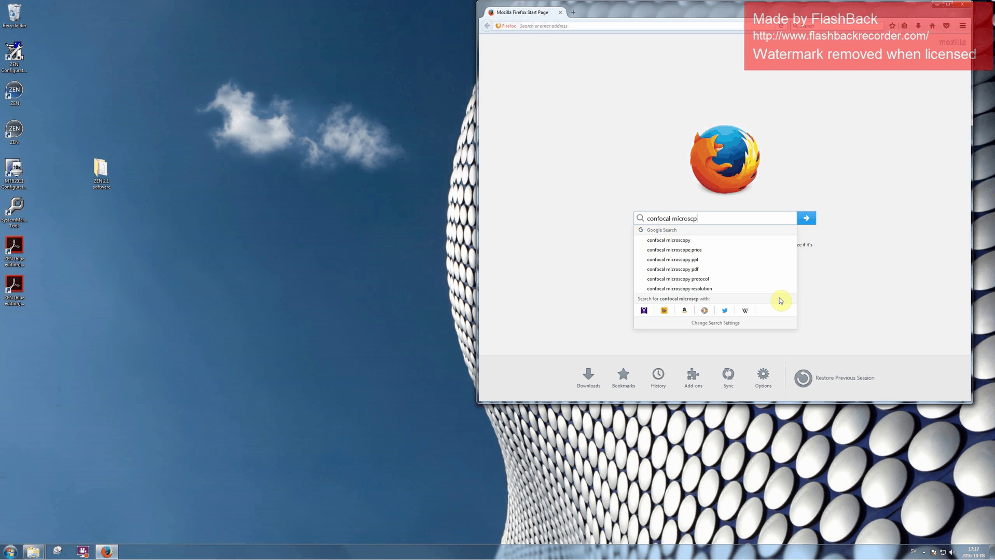
{"action": "type", "text": "y uppsala bioc"}
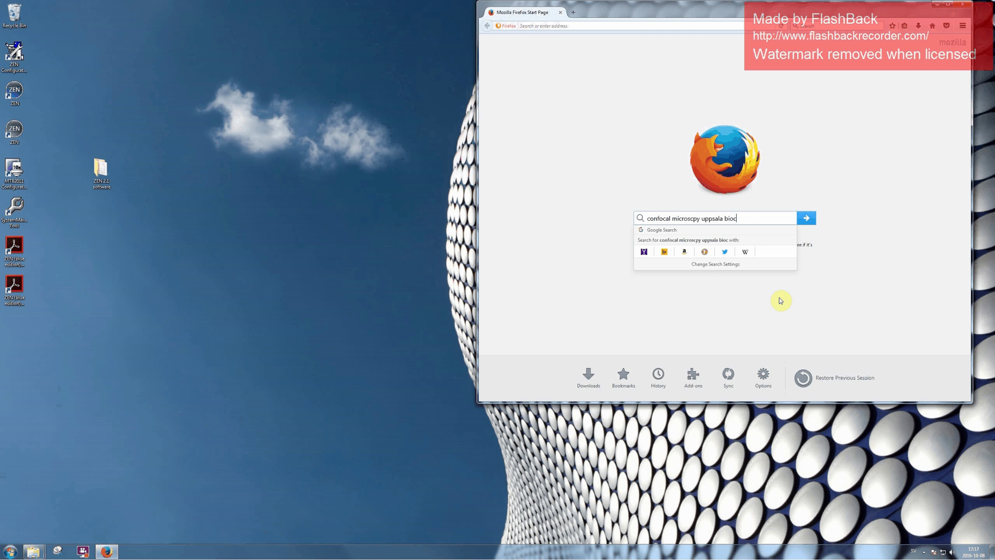
{"action": "key", "text": "Return"}
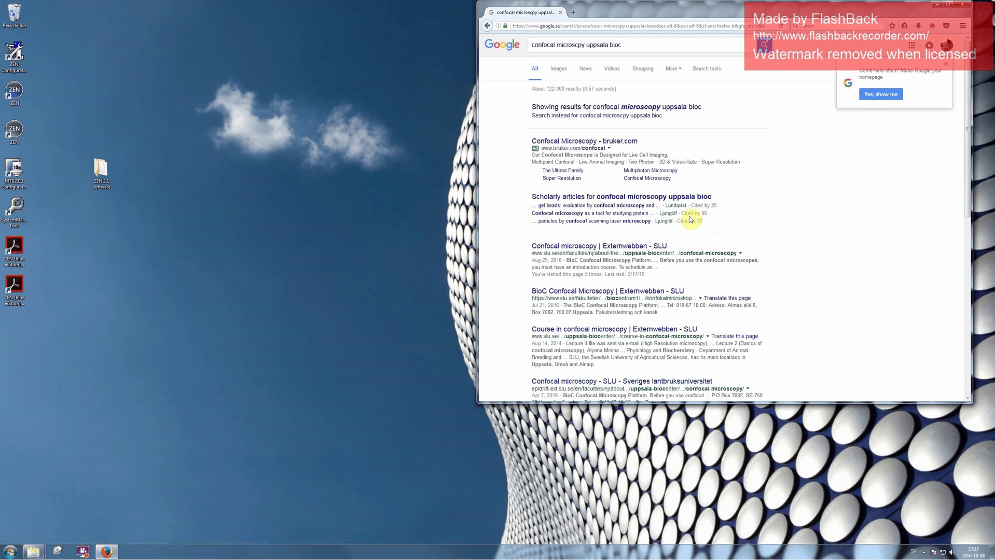
Step: View the 'Dongles for ZEN software' booking calendar on the SLU Confocal microscopy page, then close Firefox
{"action": "left_click", "coordinate": [592, 245]}
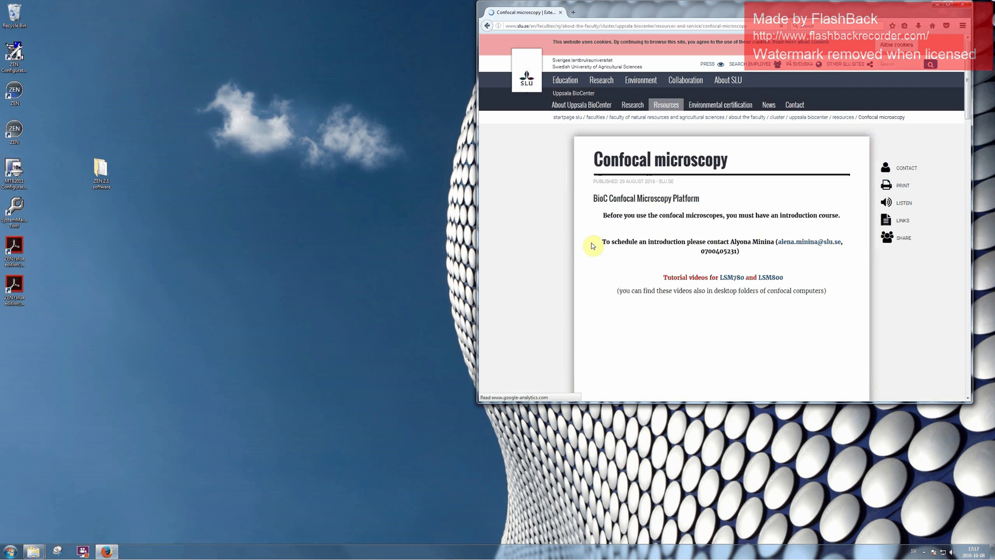
{"action": "scroll", "coordinate": [659, 266], "scroll_direction": "down", "scroll_amount": 15}
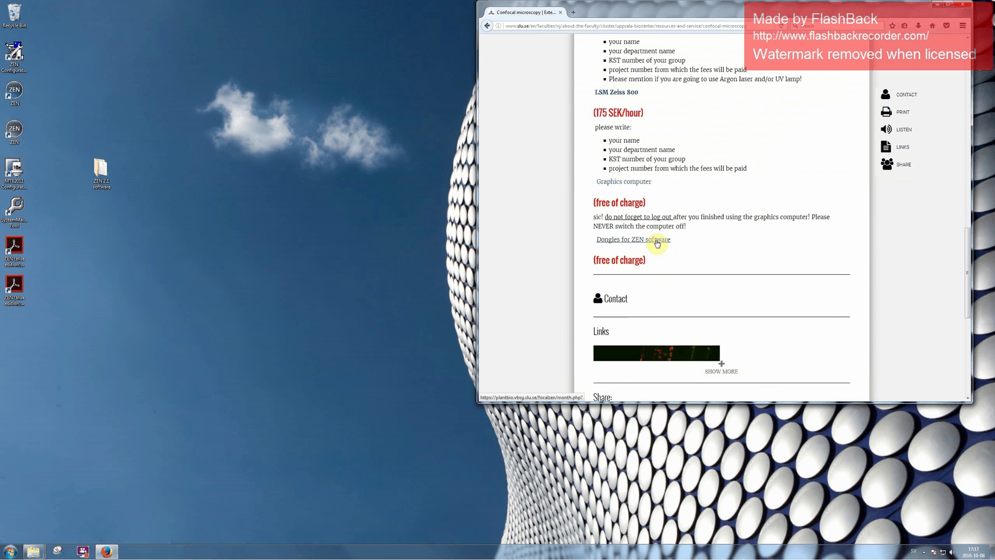
{"action": "left_click", "coordinate": [657, 241]}
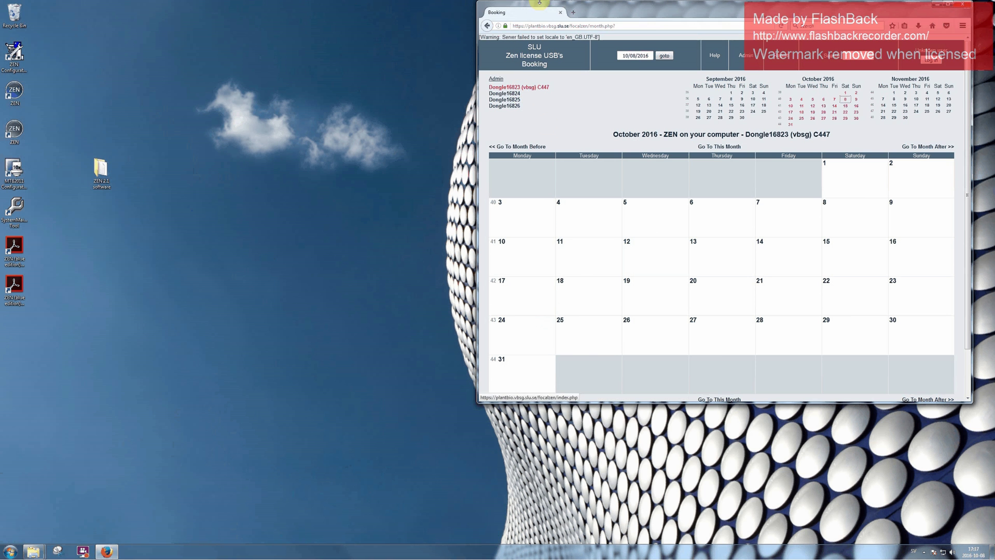
{"action": "left_click", "coordinate": [560, 12]}
{"action": "left_click_drag", "start_coordinate": [25, 120], "coordinate": [347, 197]}
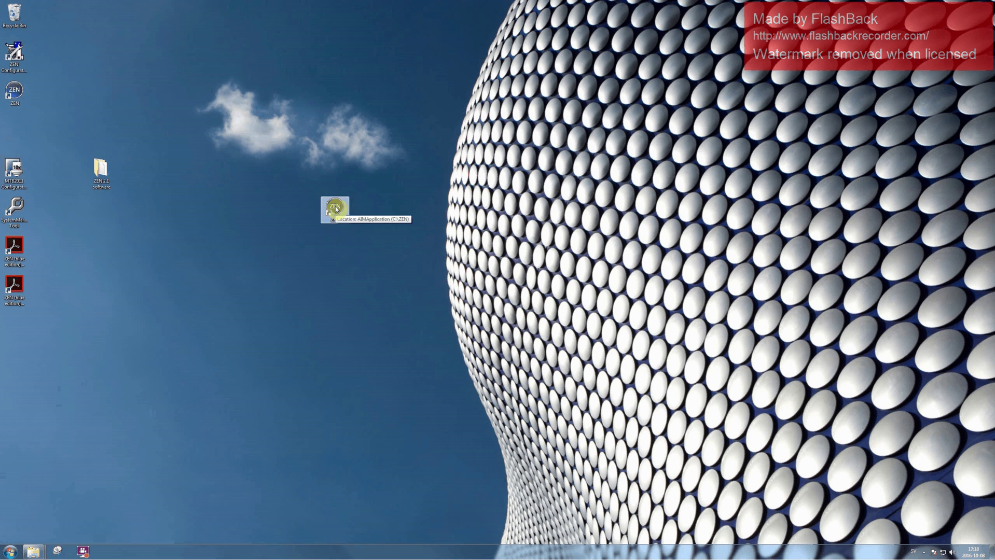
Step: Launch ZEN in Image Processing mode, maximize it, and review licensed options under Help > About
{"action": "double_click", "coordinate": [335, 207]}
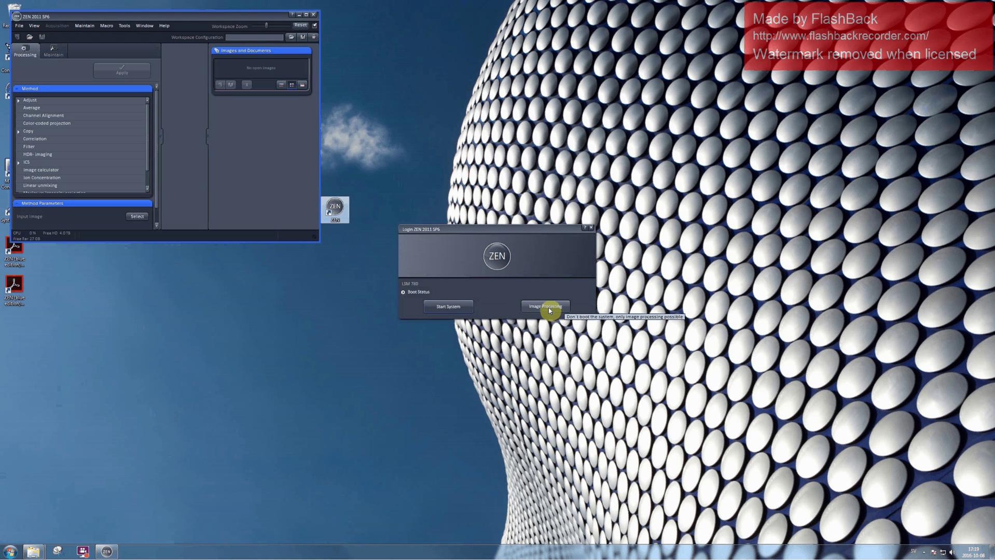
{"action": "left_click", "coordinate": [546, 310]}
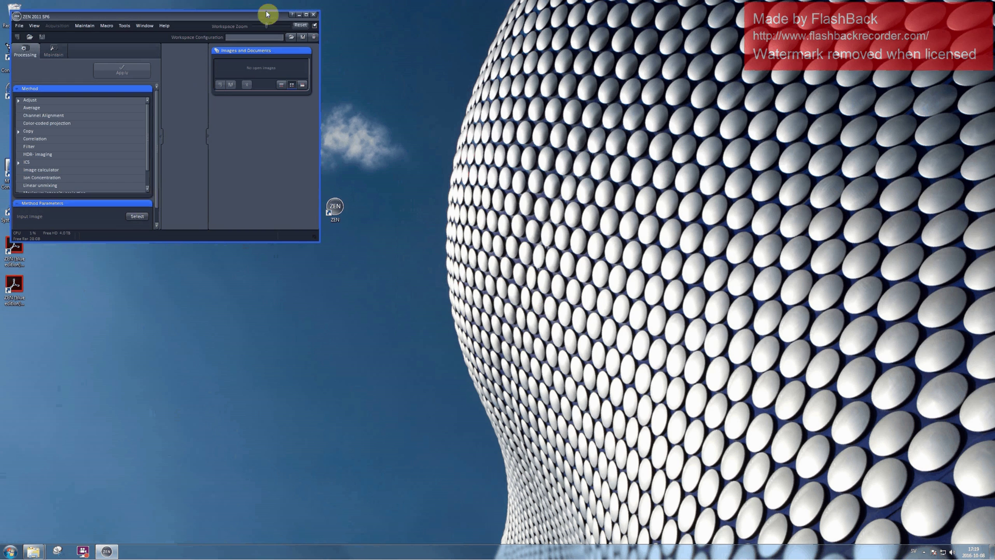
{"action": "left_click", "coordinate": [302, 13]}
{"action": "left_click", "coordinate": [152, 14]}
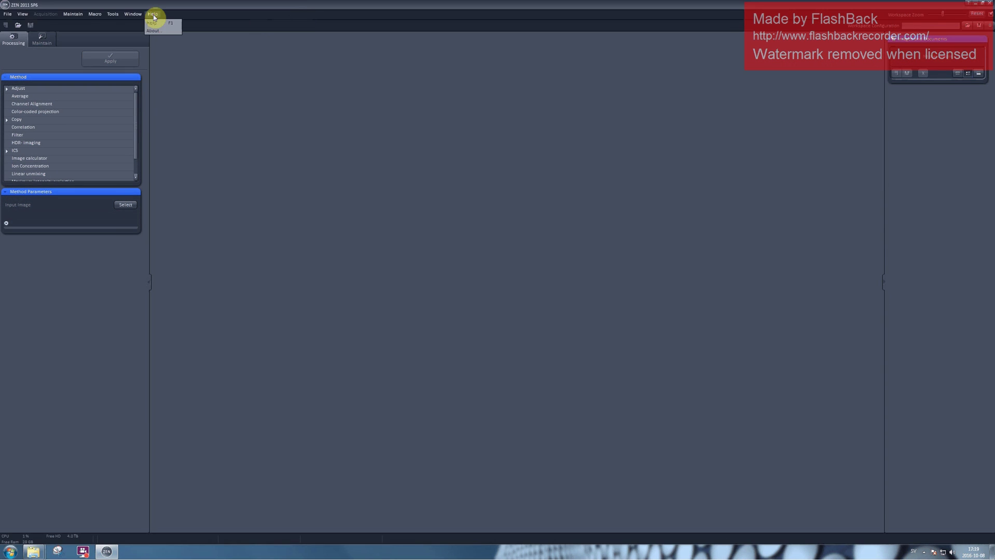
{"action": "left_click", "coordinate": [159, 30]}
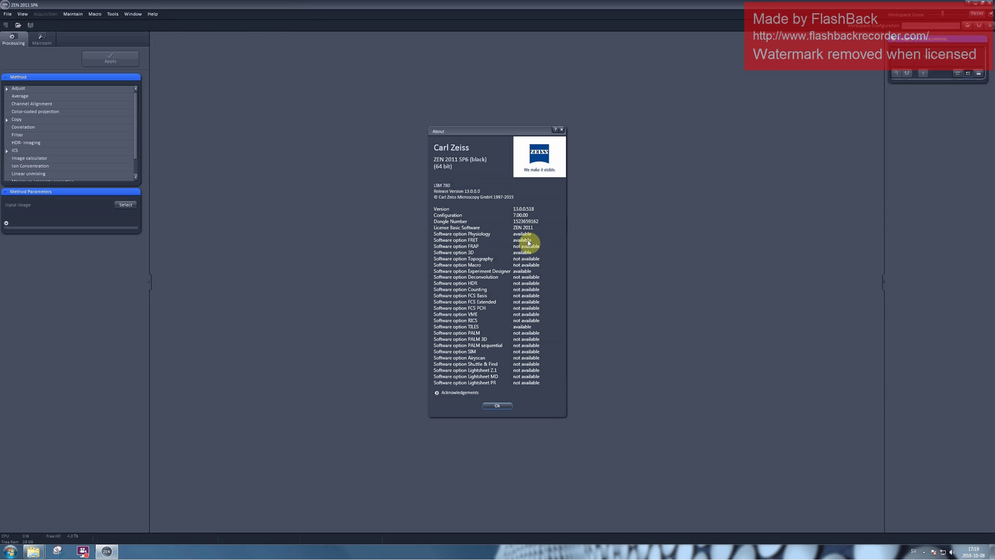
{"action": "left_click", "coordinate": [562, 129]}
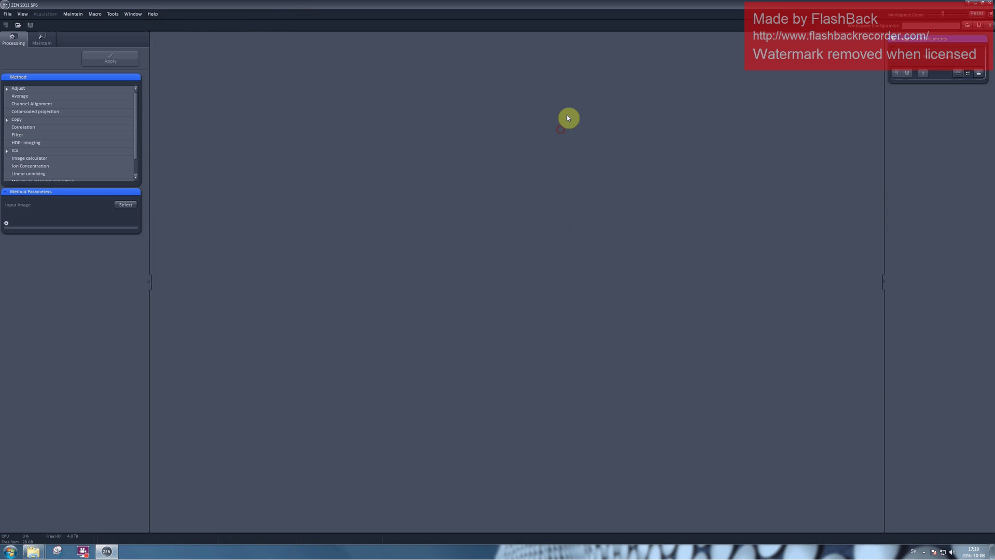
Step: Close and relaunch ZEN 2011 SP6, then start it in Offline/Demo mode from Boot Status
{"action": "left_click", "coordinate": [990, 2]}
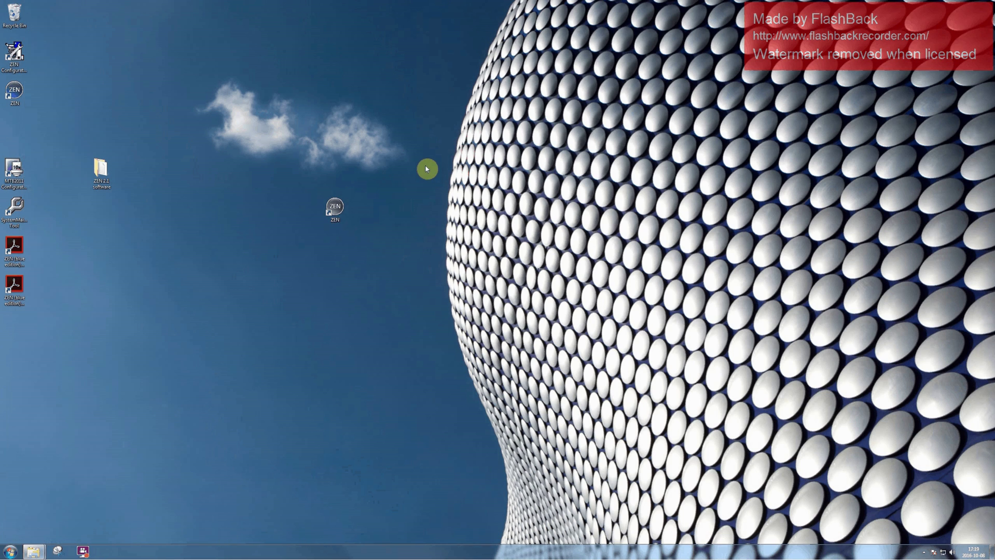
{"action": "double_click", "coordinate": [335, 209]}
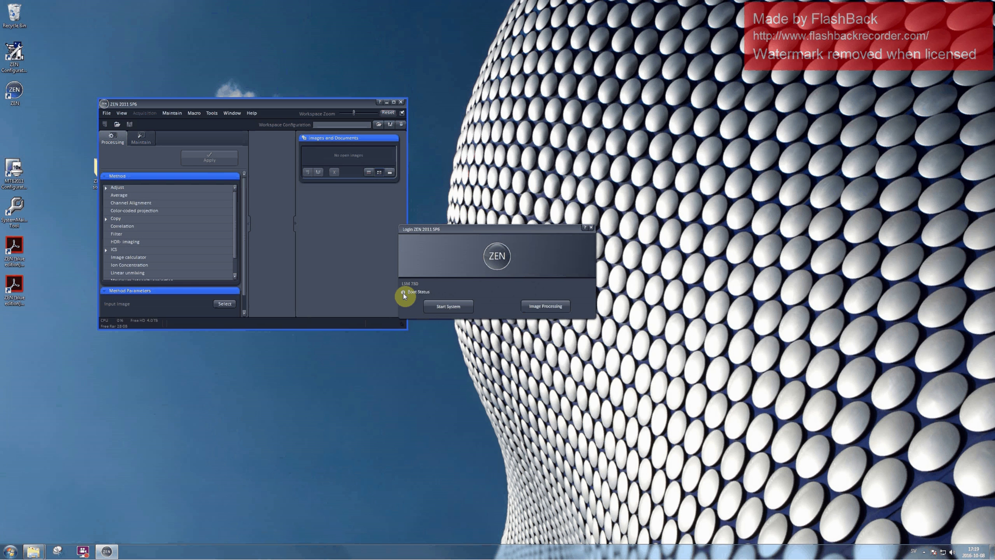
{"action": "left_click", "coordinate": [403, 293]}
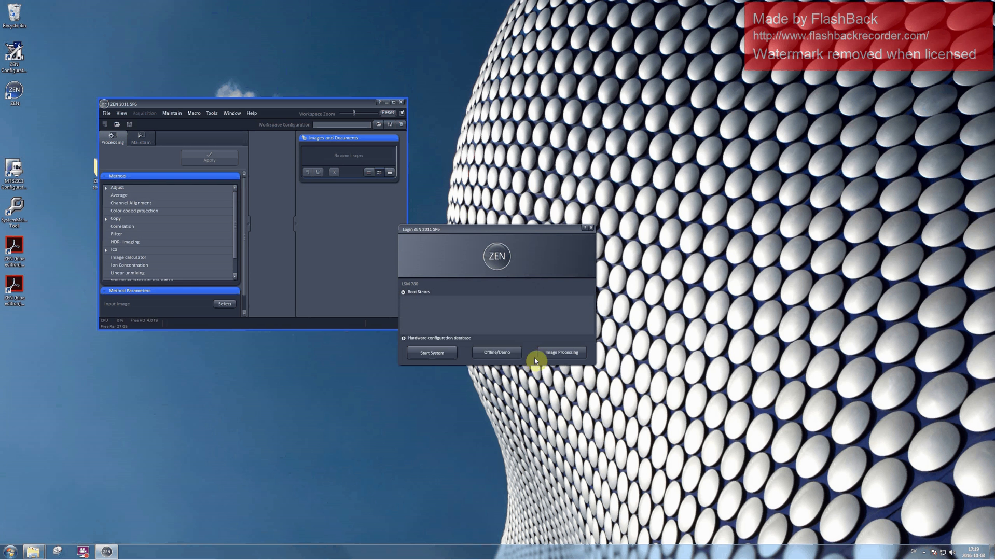
{"action": "left_click", "coordinate": [497, 354]}
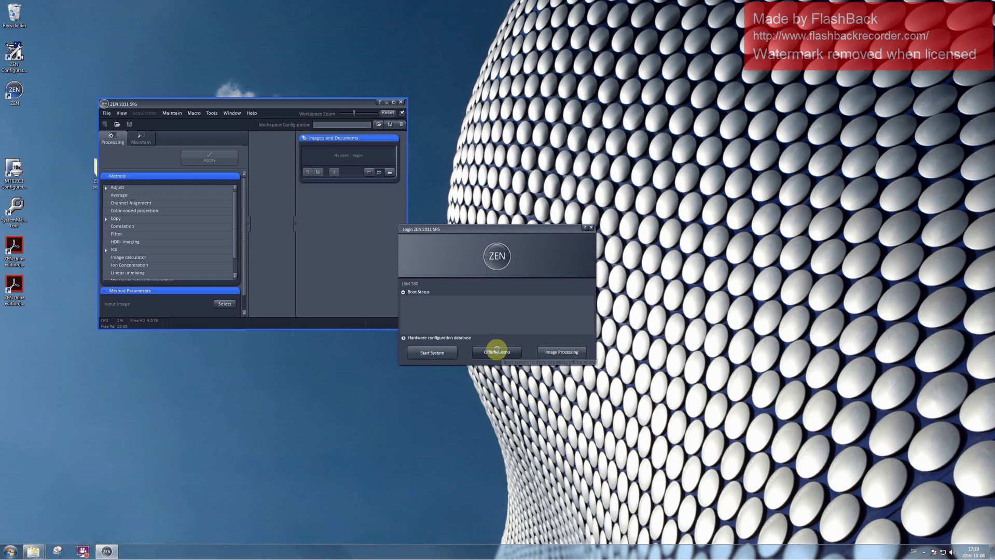